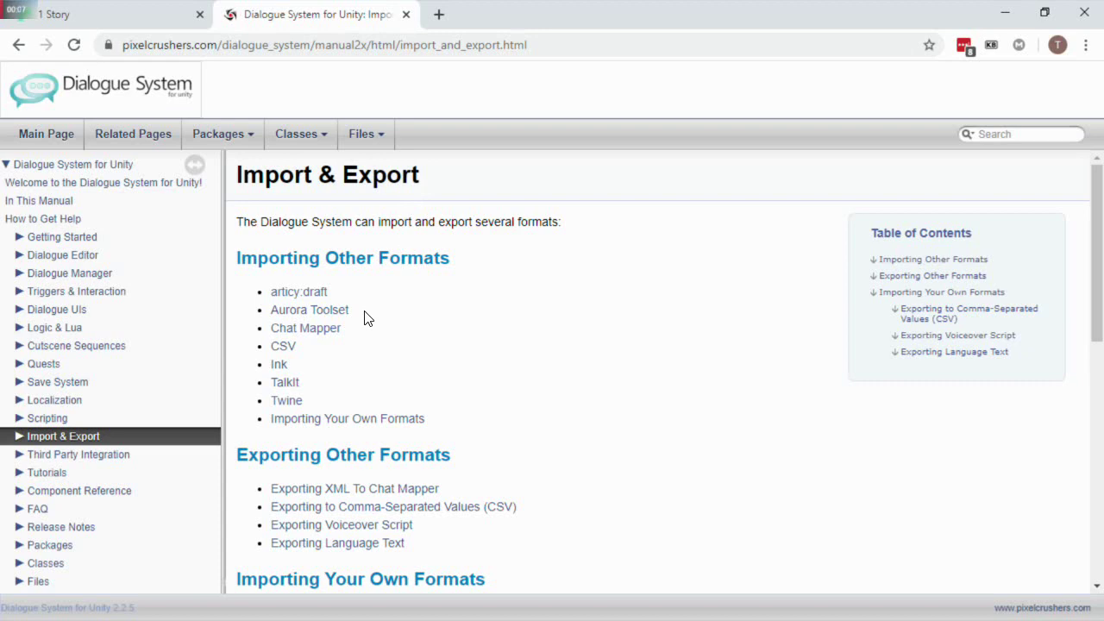
Go to the manual's Twine import page and scroll through its instructions.
click(289, 402)
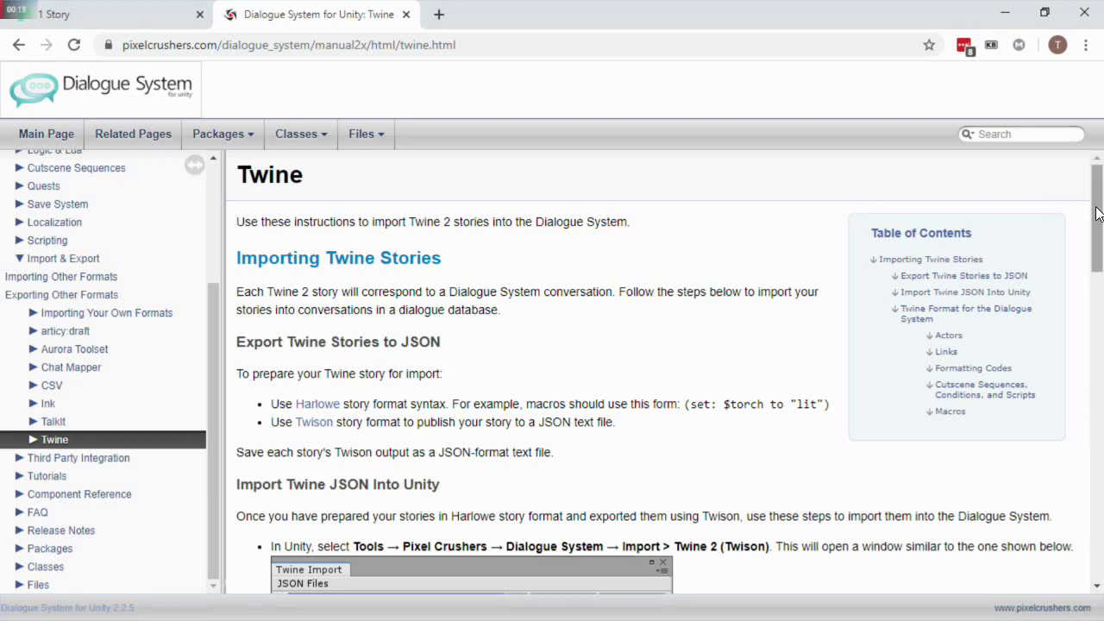
mouse_move(1096, 214)
mouse_down()
mouse_move(1096, 522)
mouse_move(1093, 192)
mouse_up()
In Twine, check that Twison is the default story format, then view the TestStory passage map.
click(106, 12)
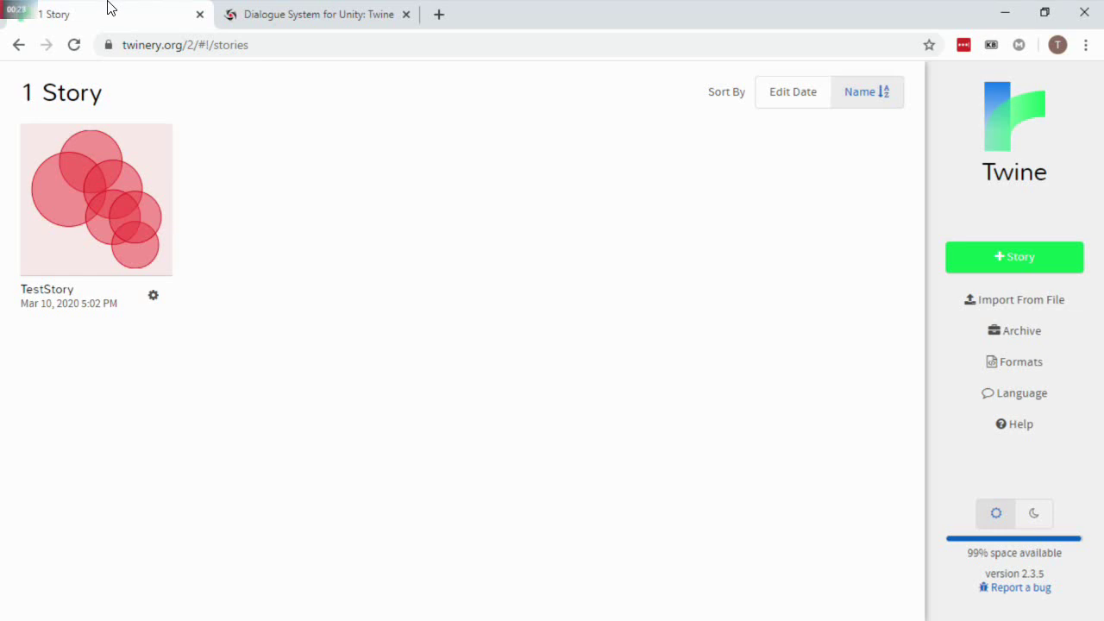
click(1029, 380)
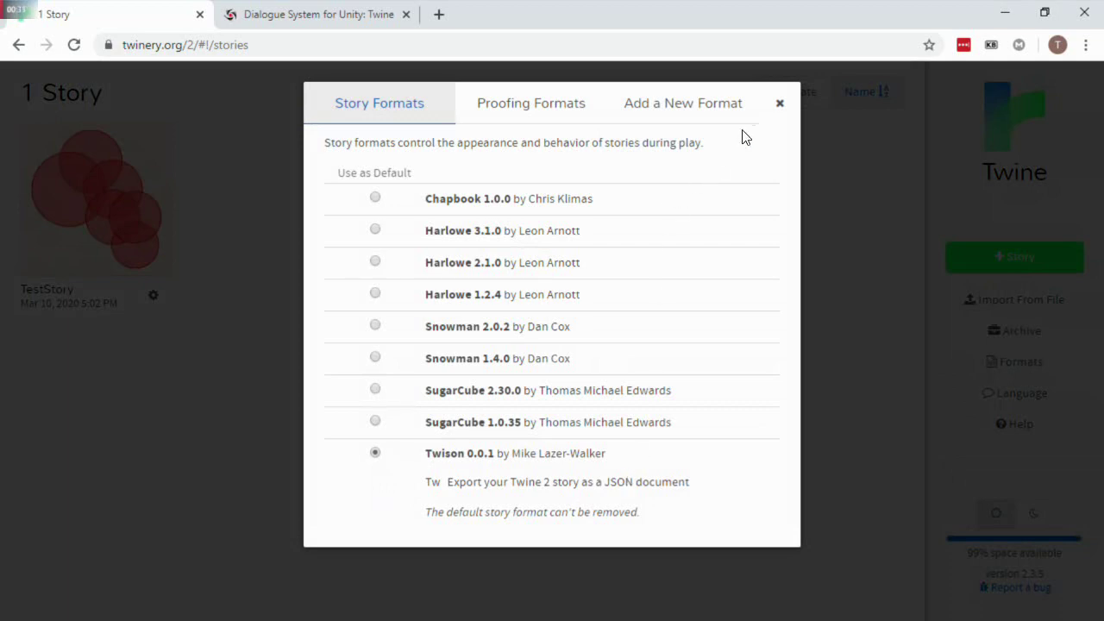
click(781, 103)
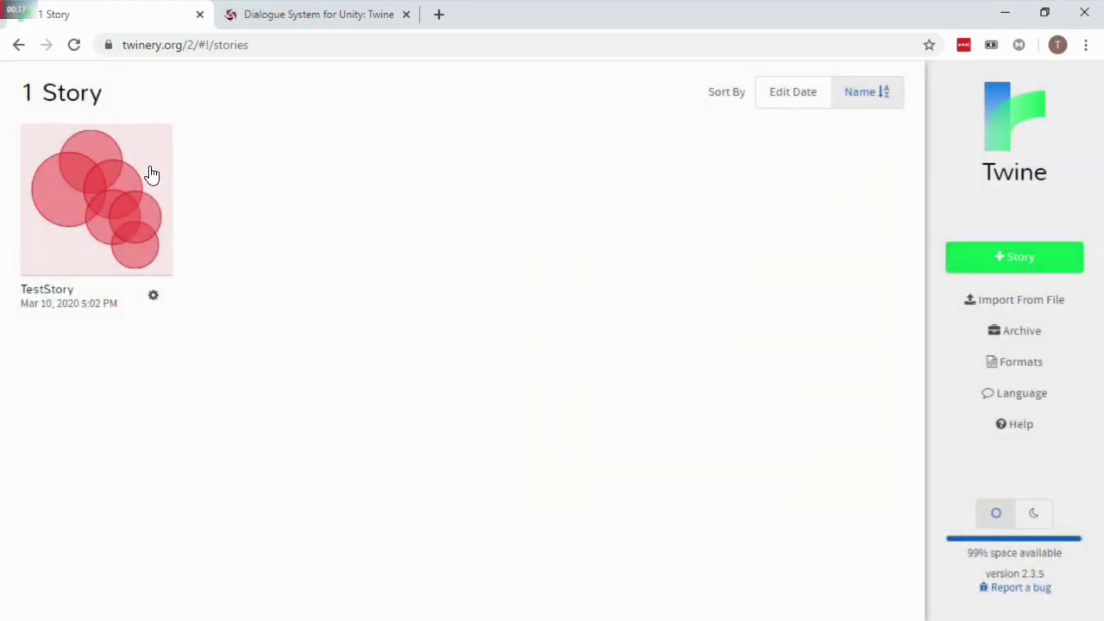
click(145, 172)
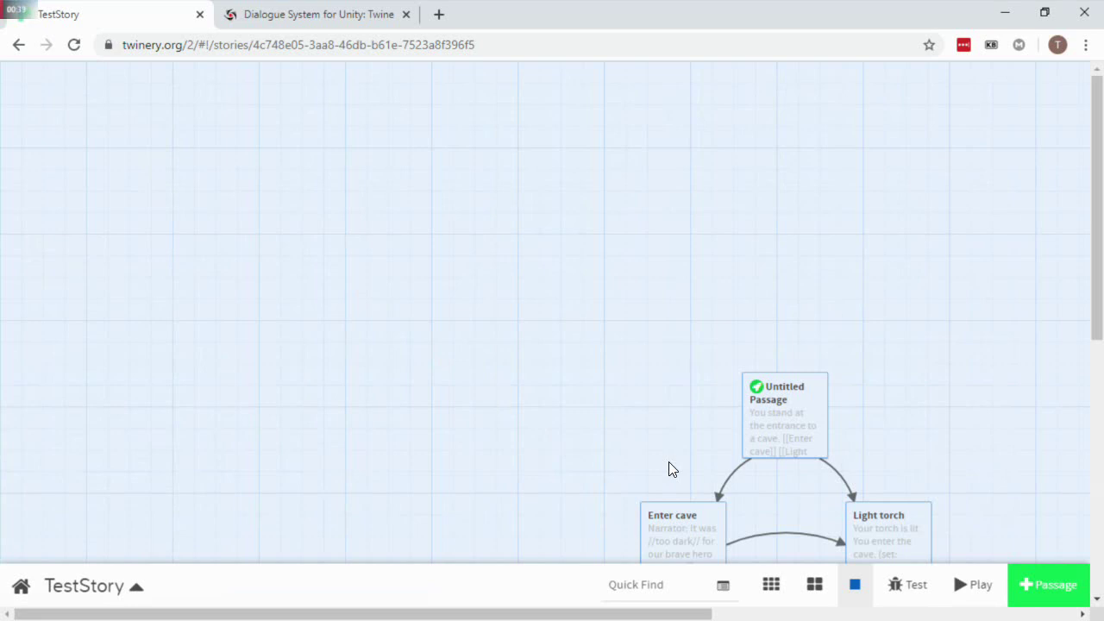
drag(669, 461, 312, 159)
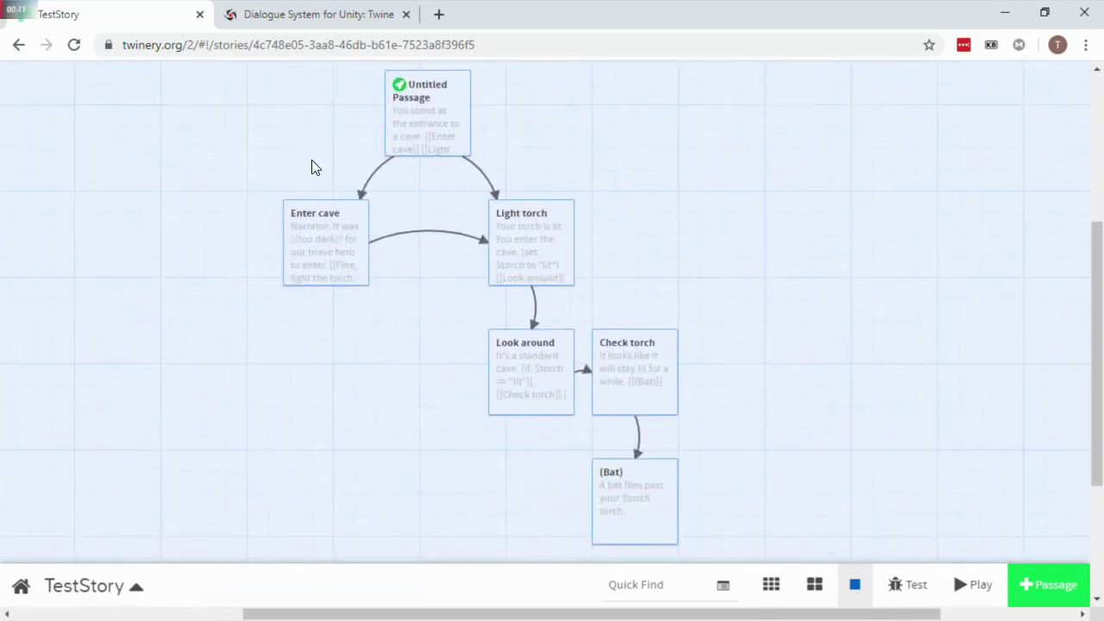
double_click(431, 118)
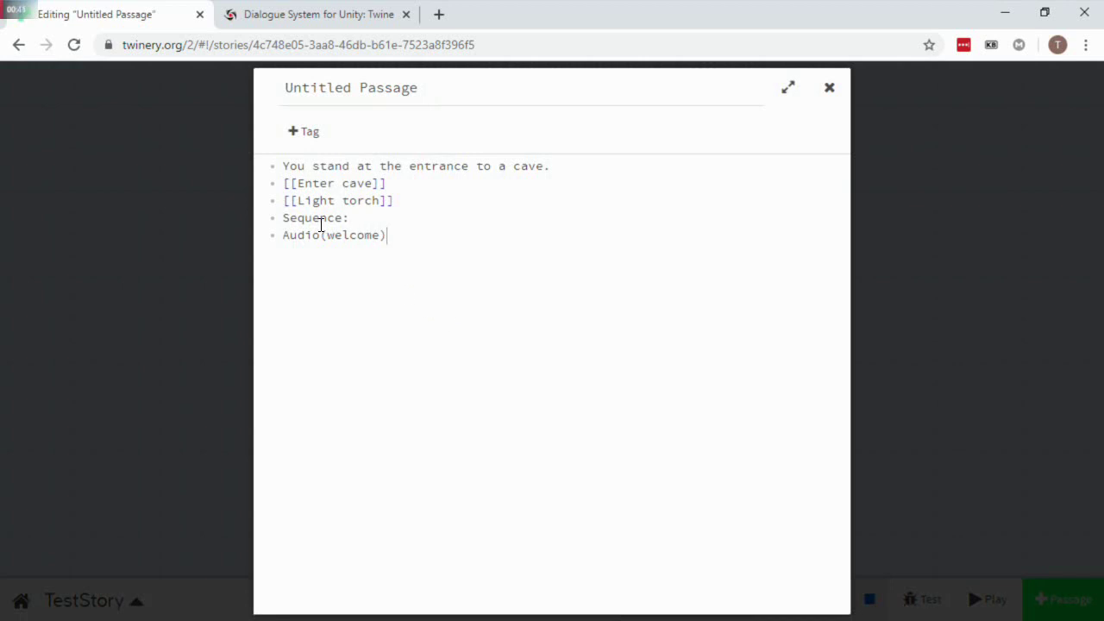
drag(283, 217, 399, 255)
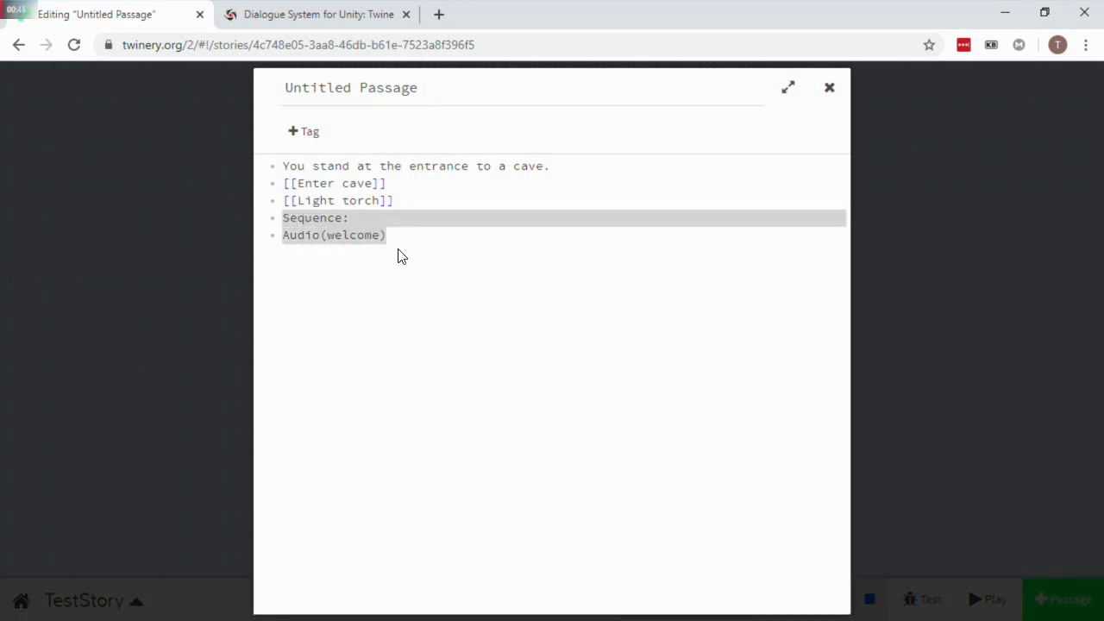
click(503, 323)
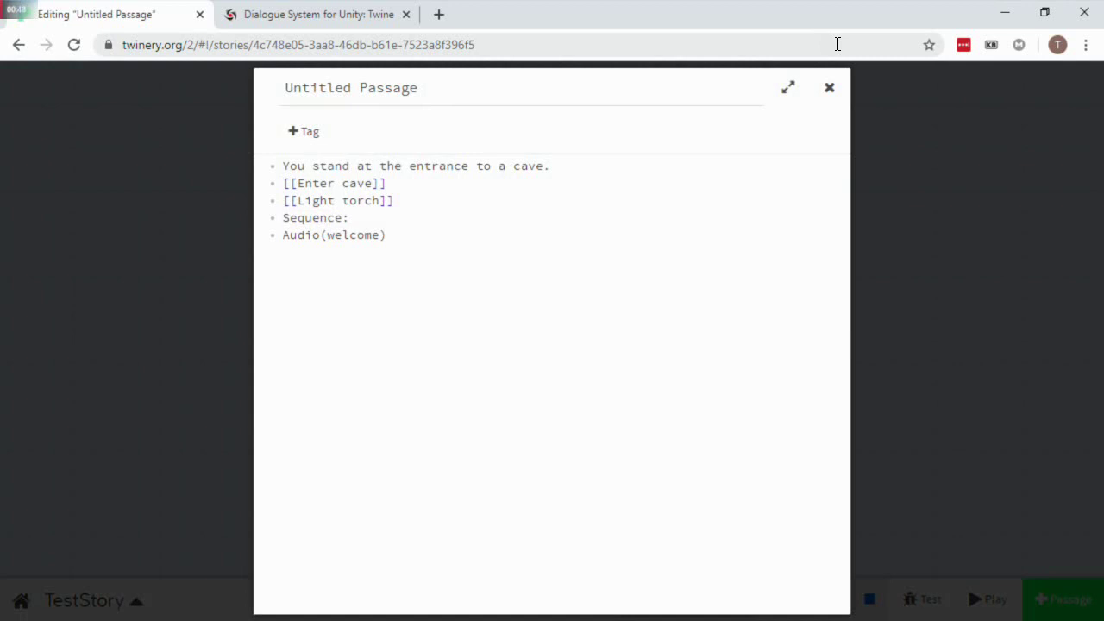
click(830, 89)
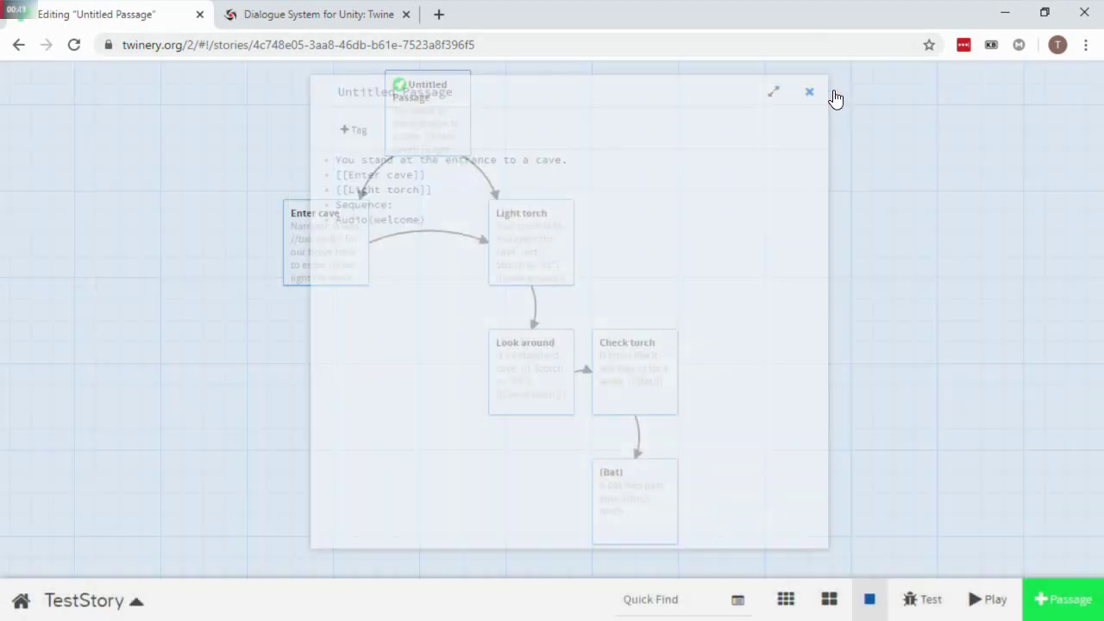
double_click(312, 225)
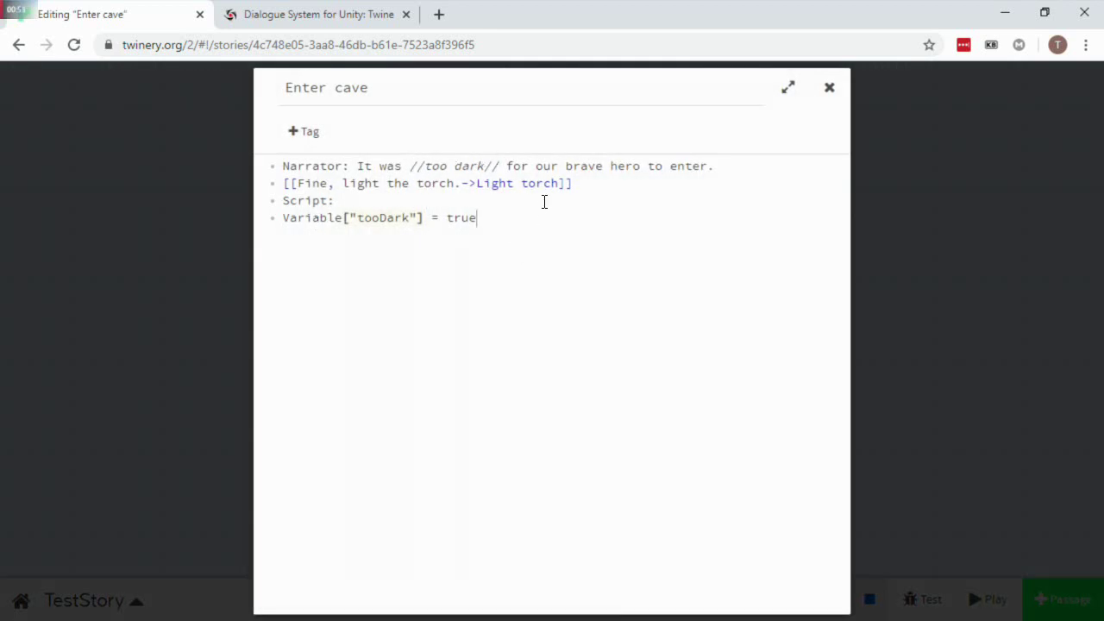
drag(283, 202, 491, 227)
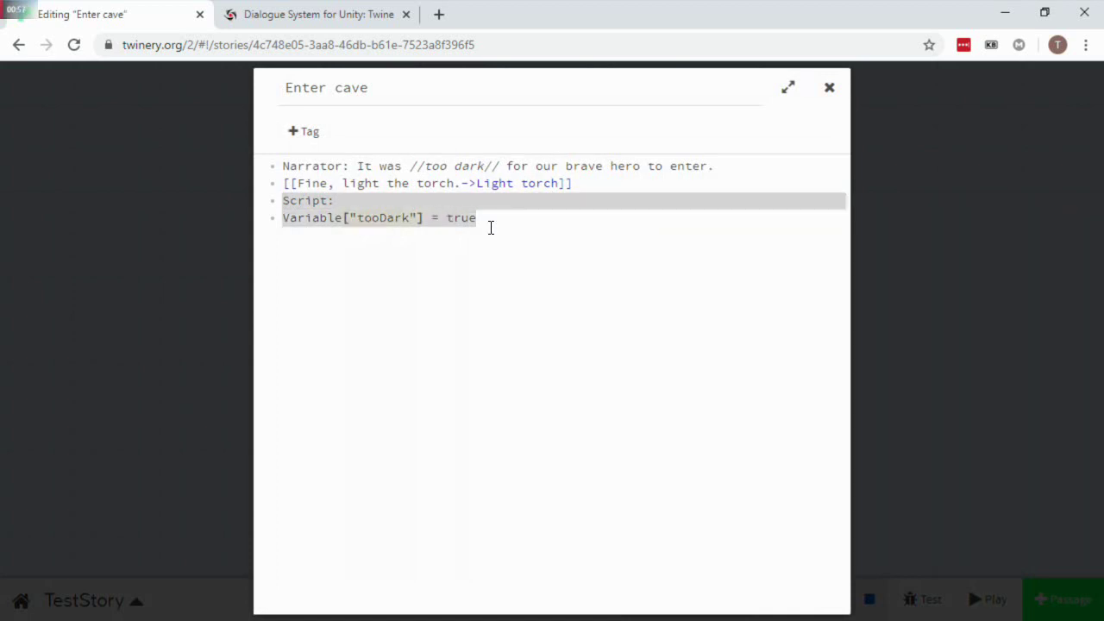
click(828, 91)
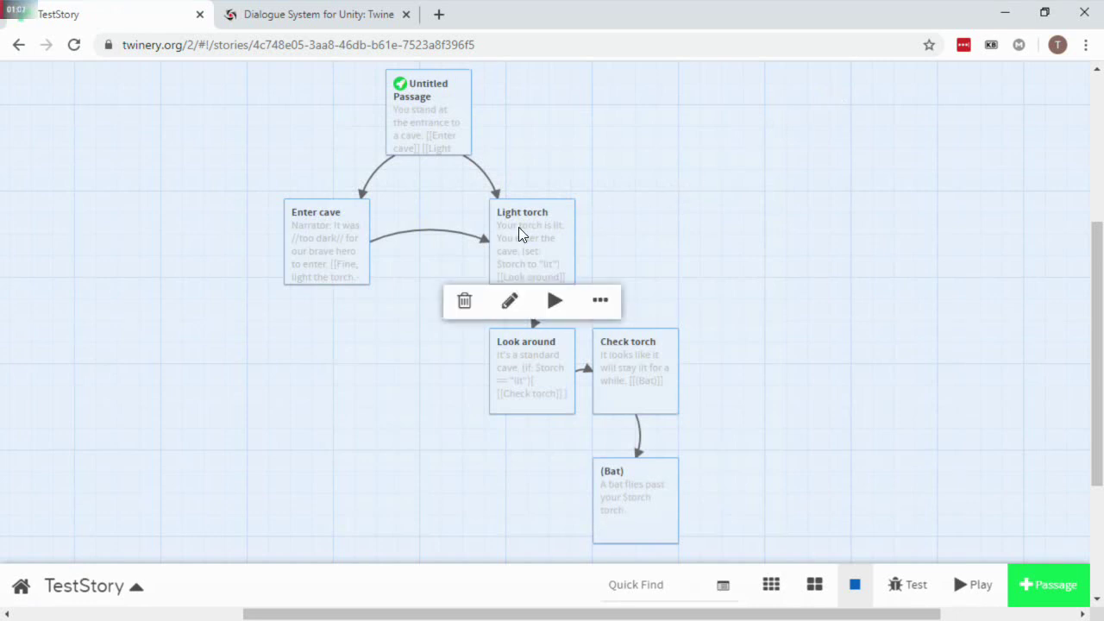
double_click(518, 228)
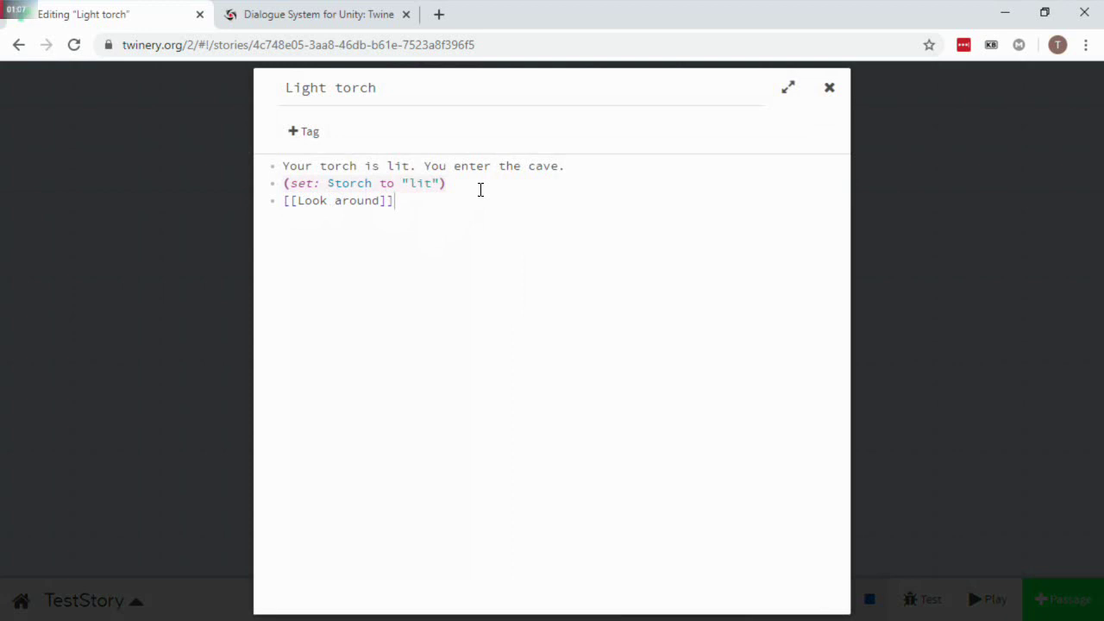
click(830, 89)
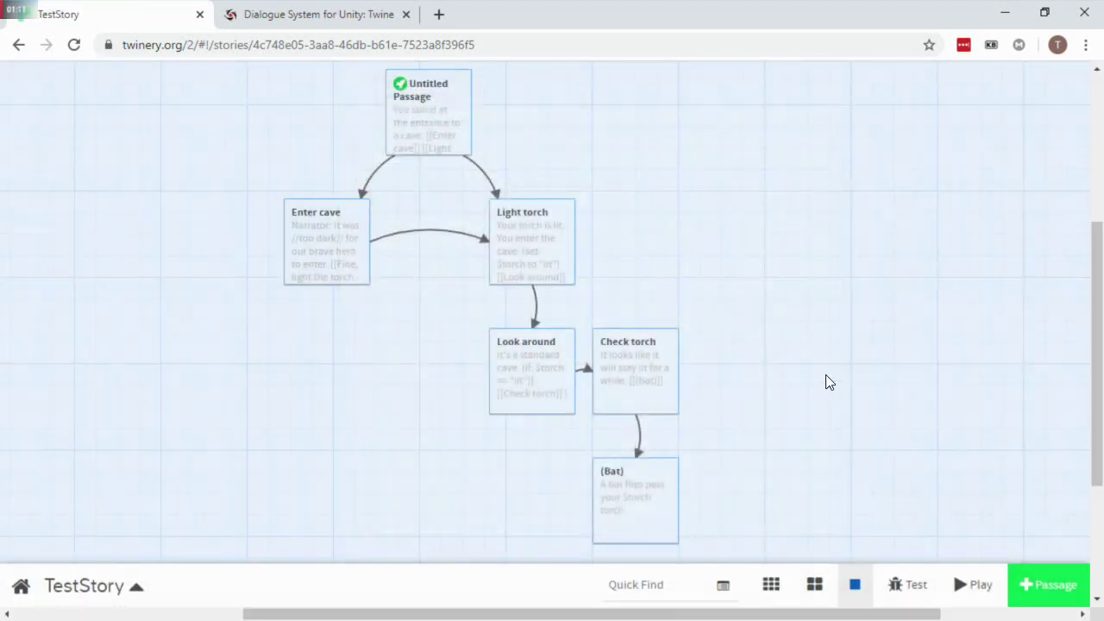
mouse_move(661, 368)
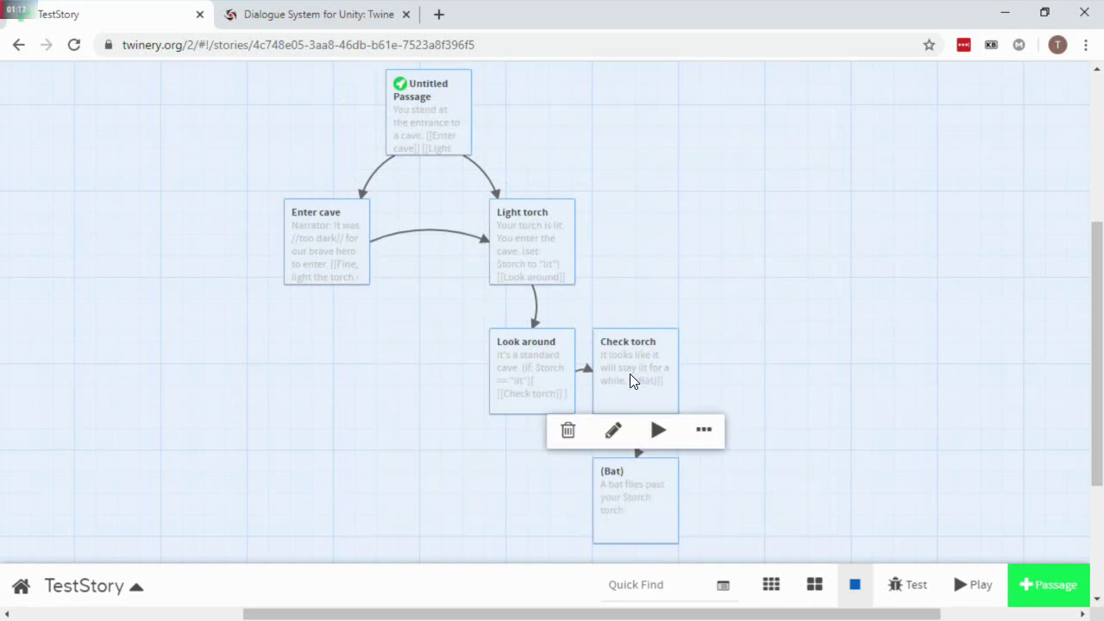
double_click(624, 375)
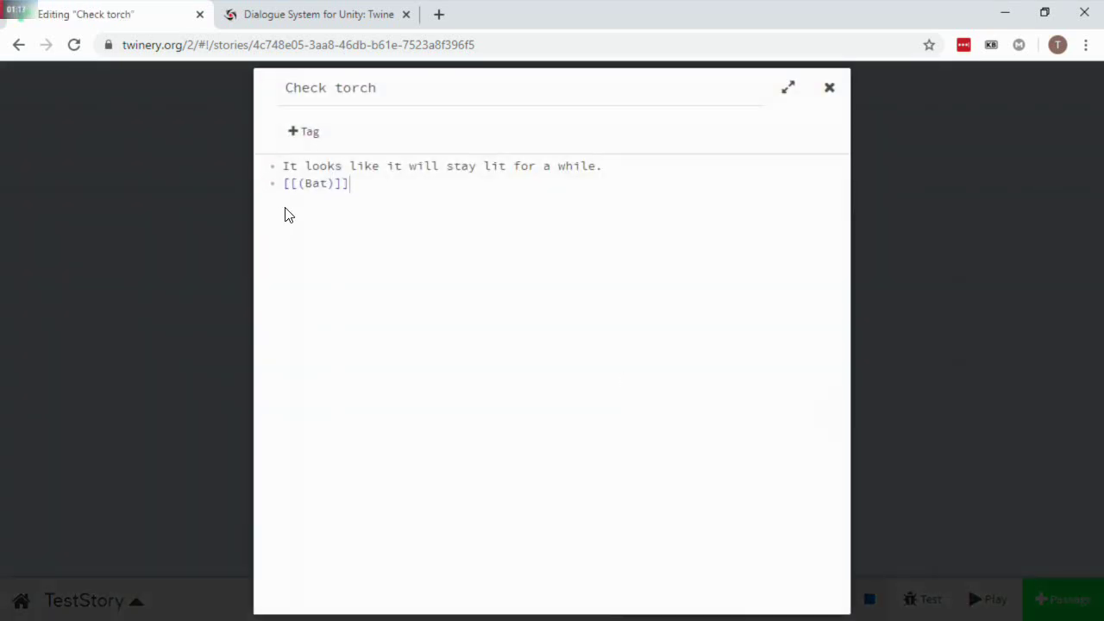
click(825, 87)
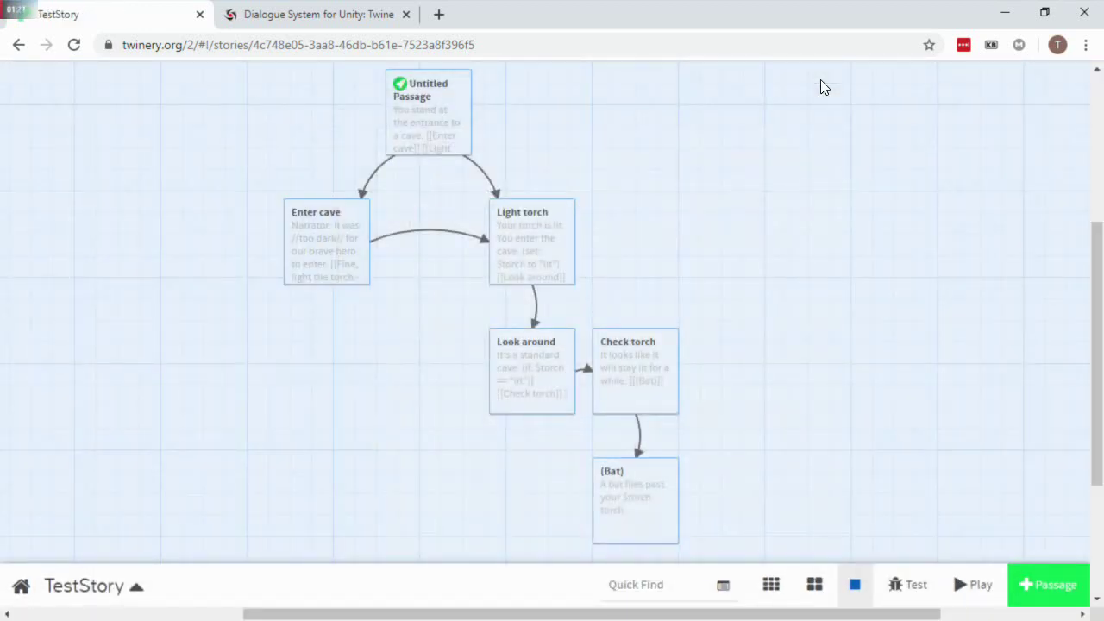
click(71, 595)
click(113, 362)
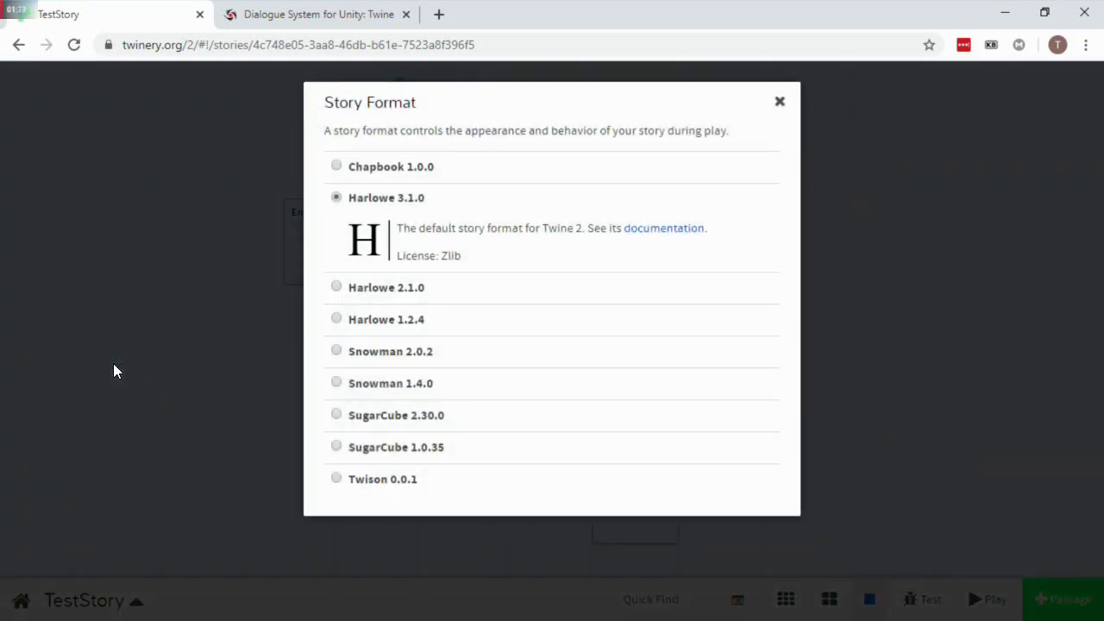
click(778, 101)
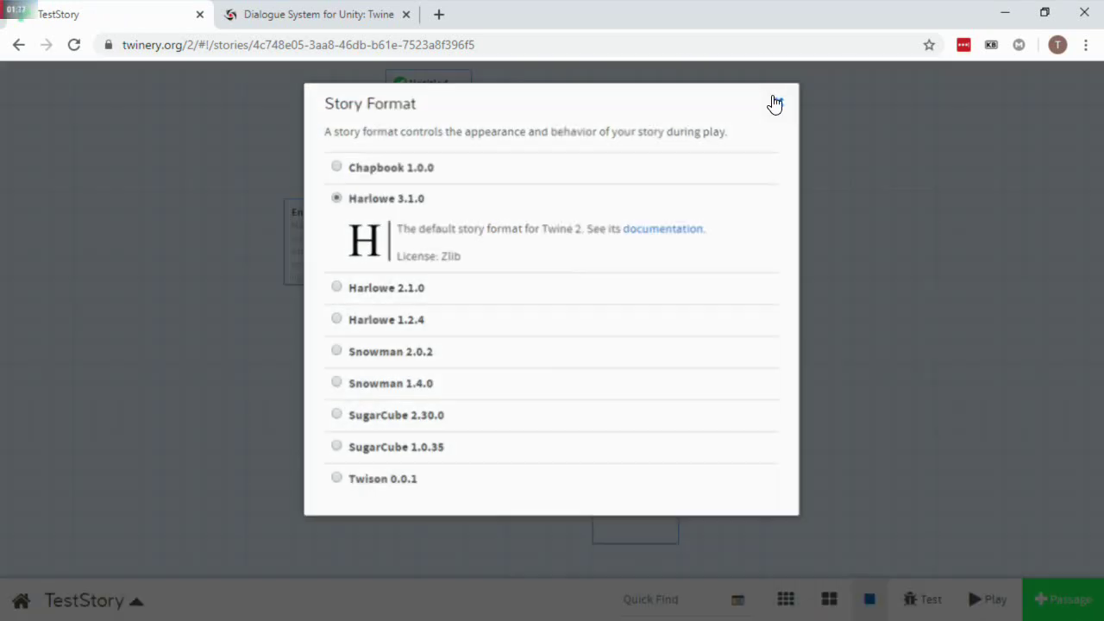
click(975, 584)
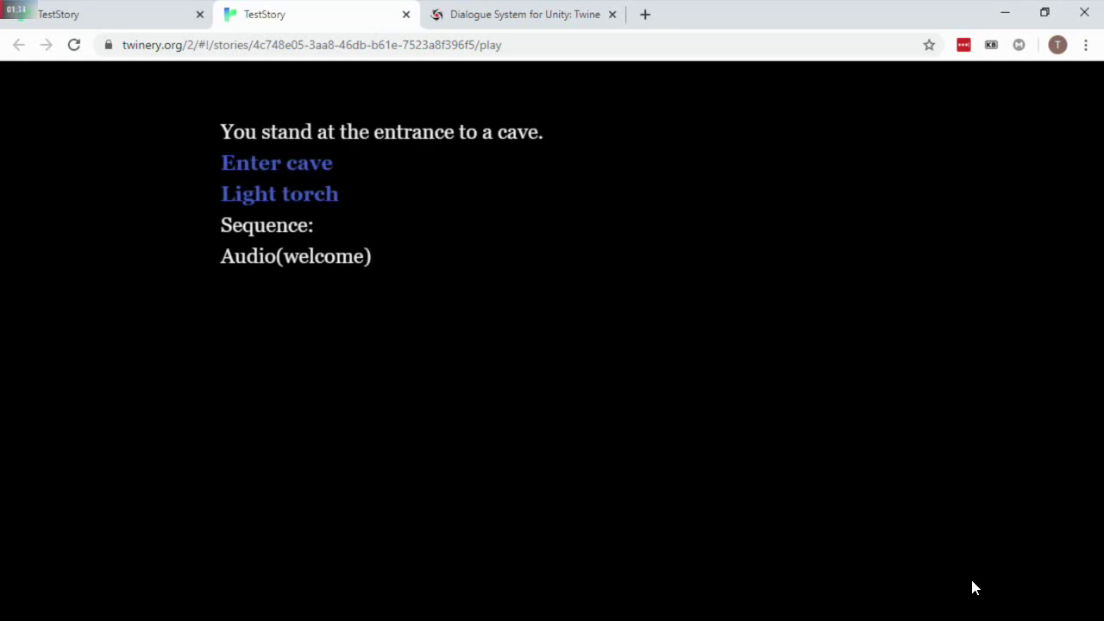
click(268, 200)
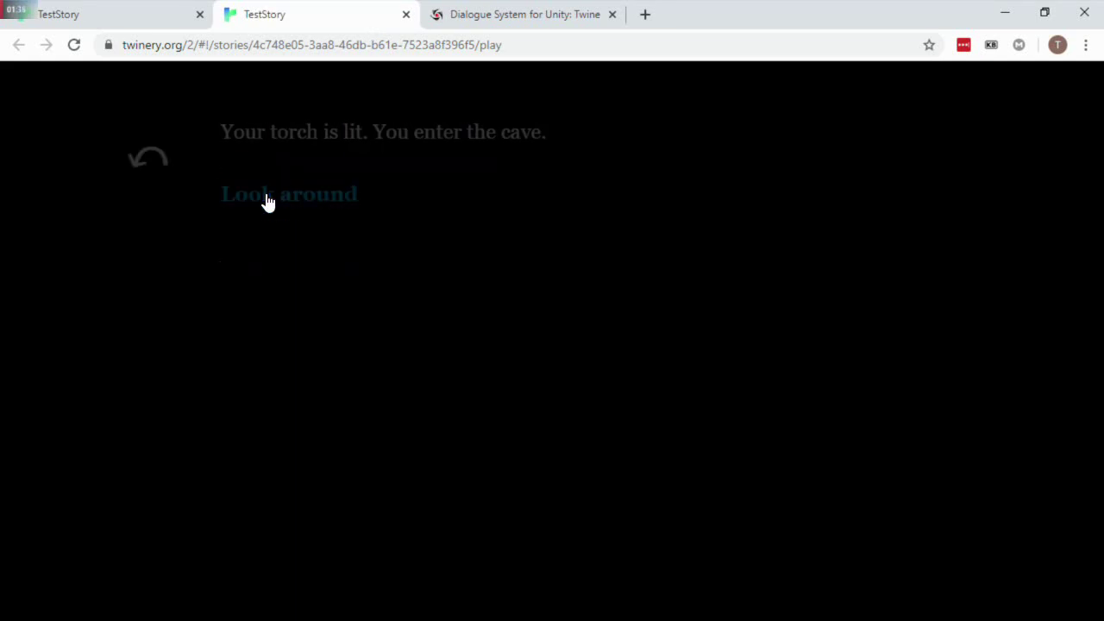
click(268, 200)
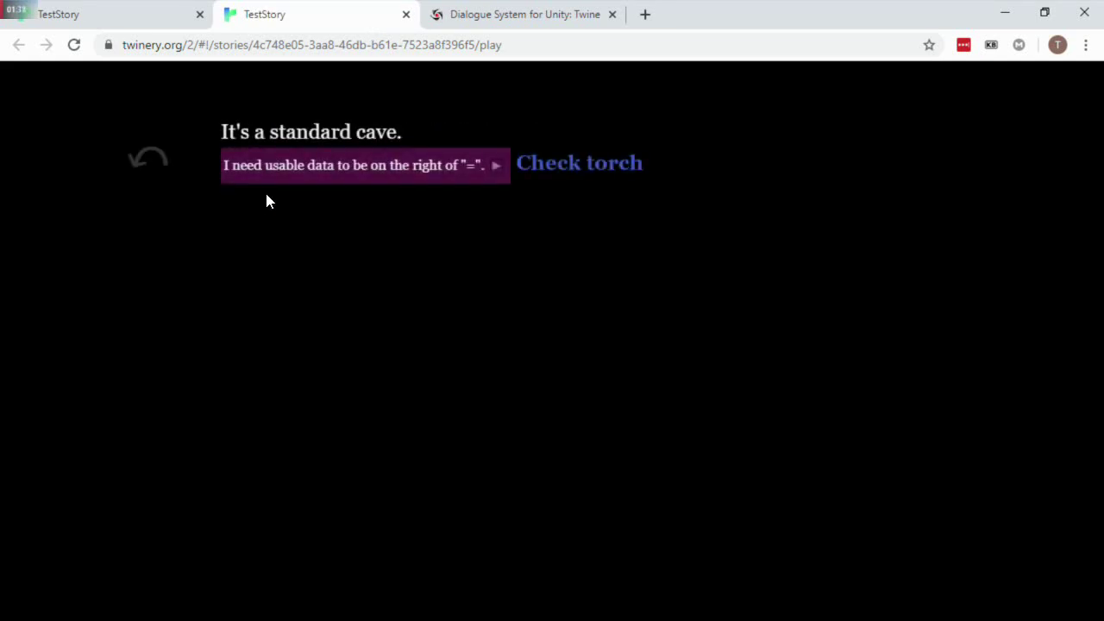
click(599, 164)
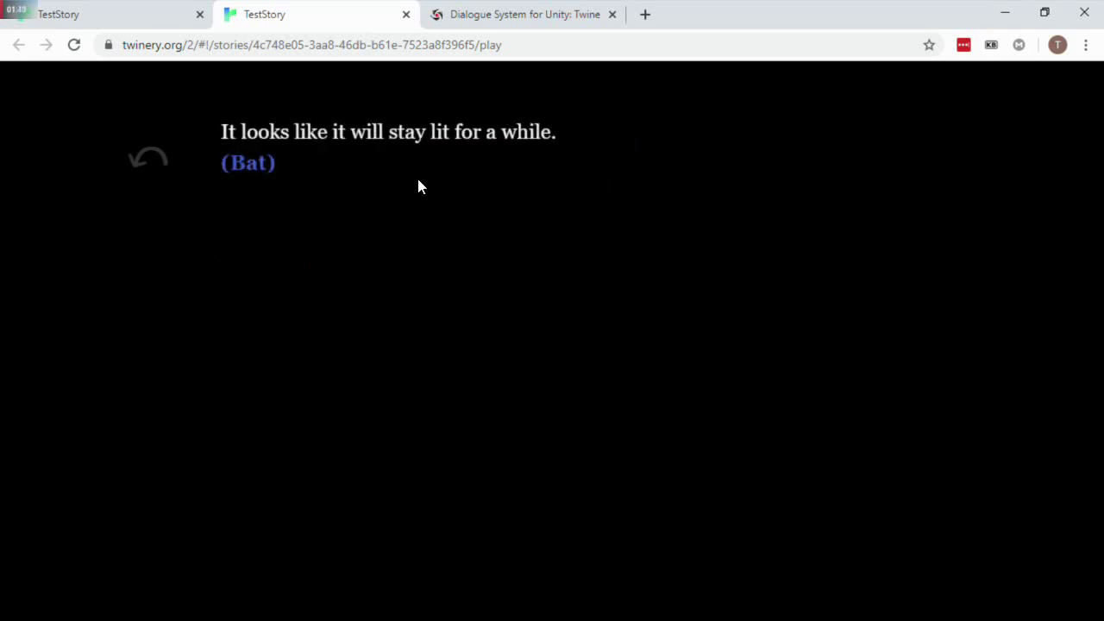
click(246, 165)
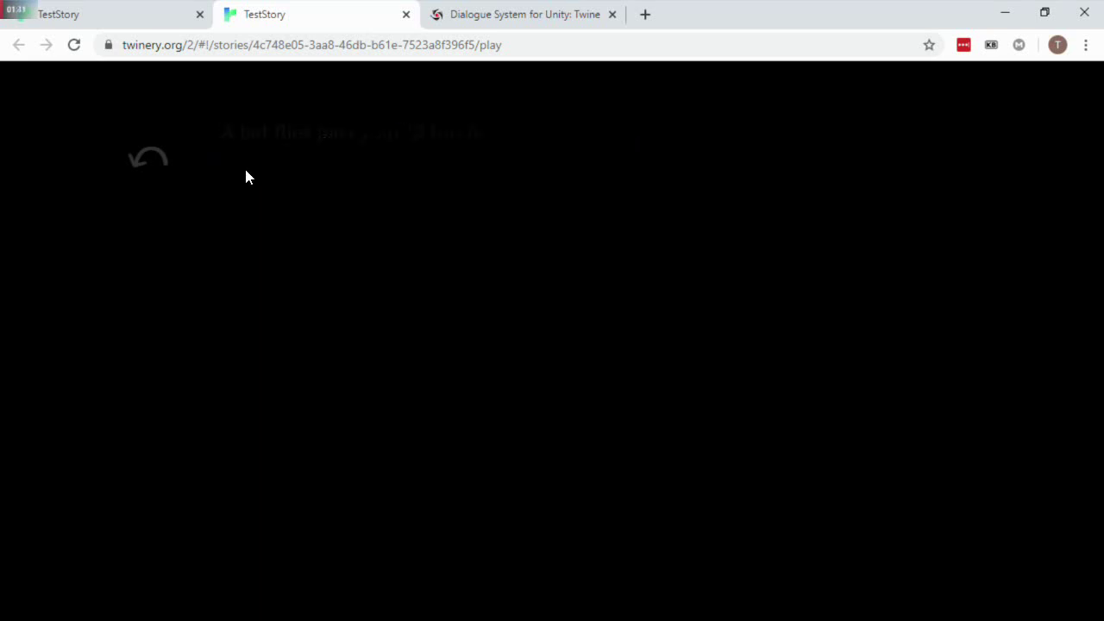
Change TestStory's story format to Twison 0.0.1 in the story details.
click(406, 15)
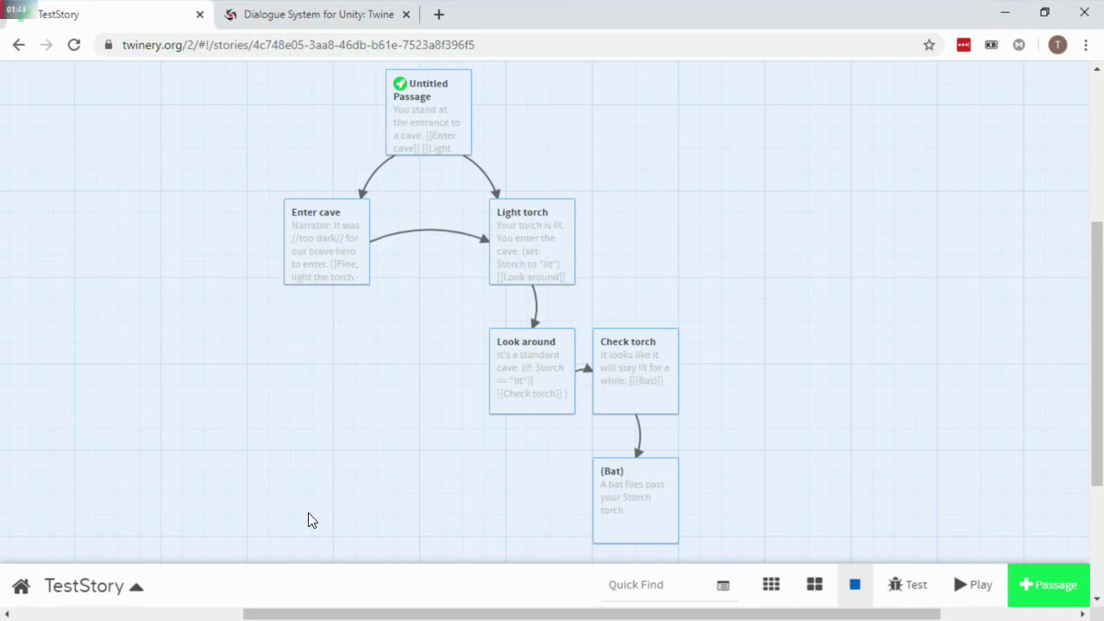
click(89, 588)
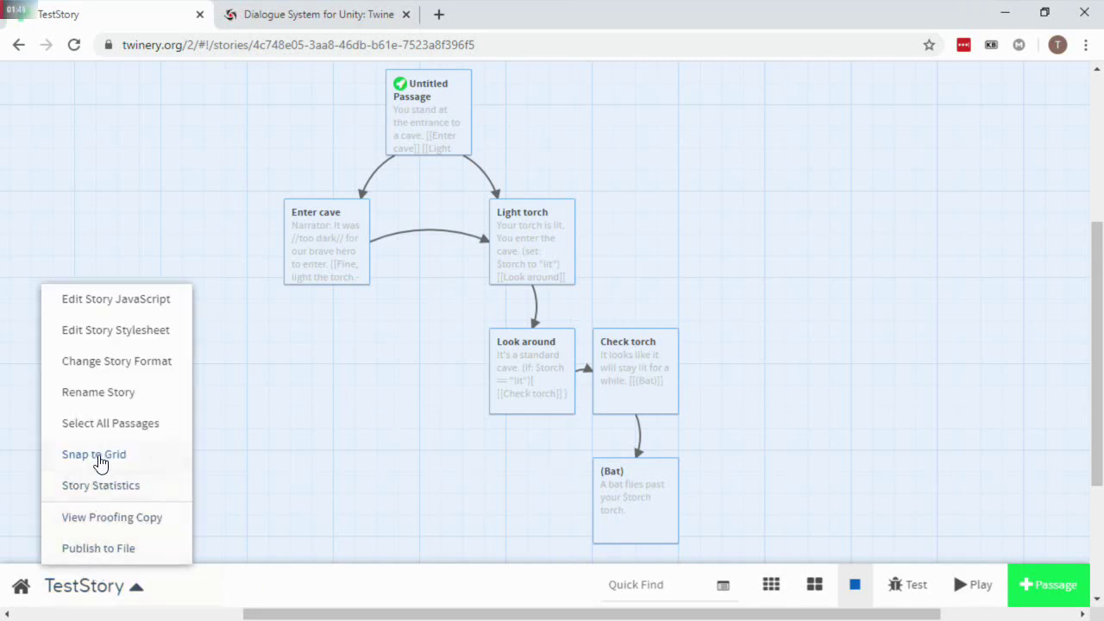
click(118, 369)
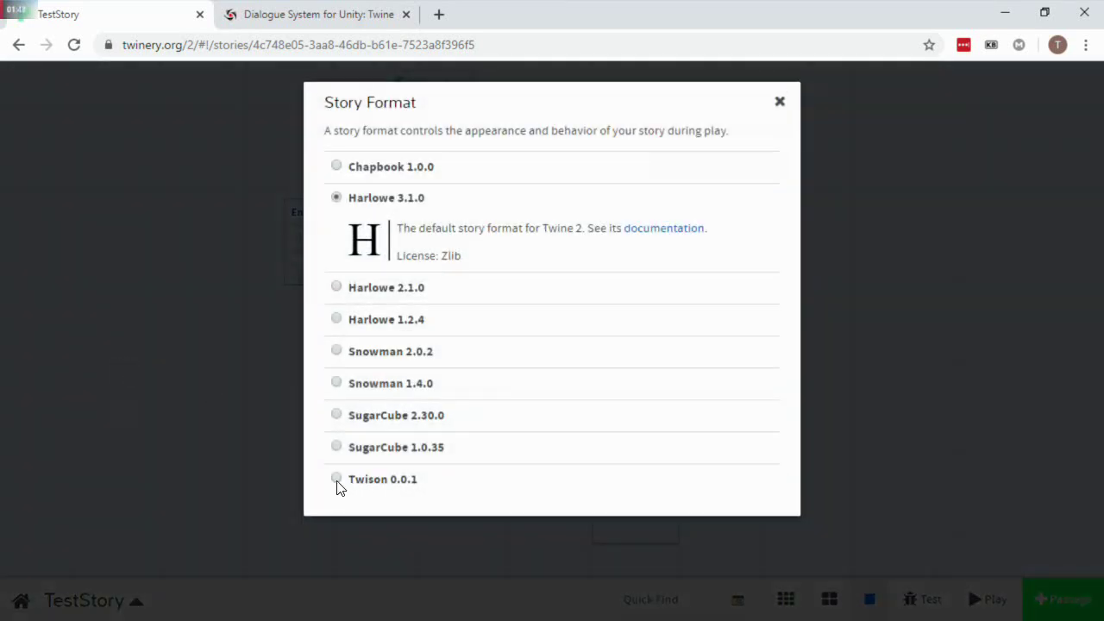
click(339, 481)
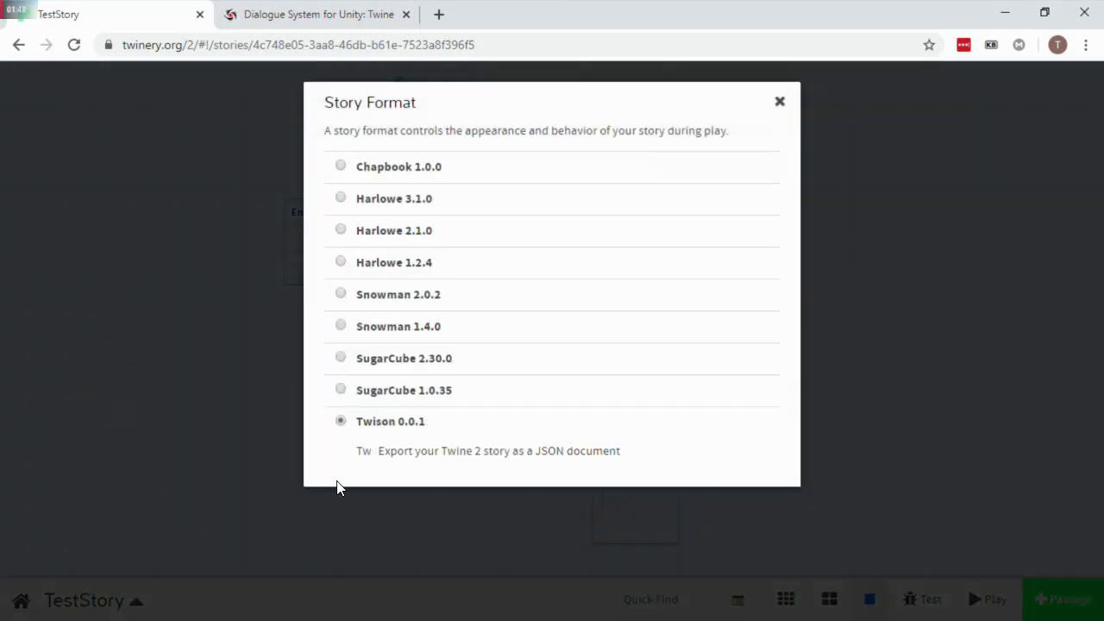
click(779, 103)
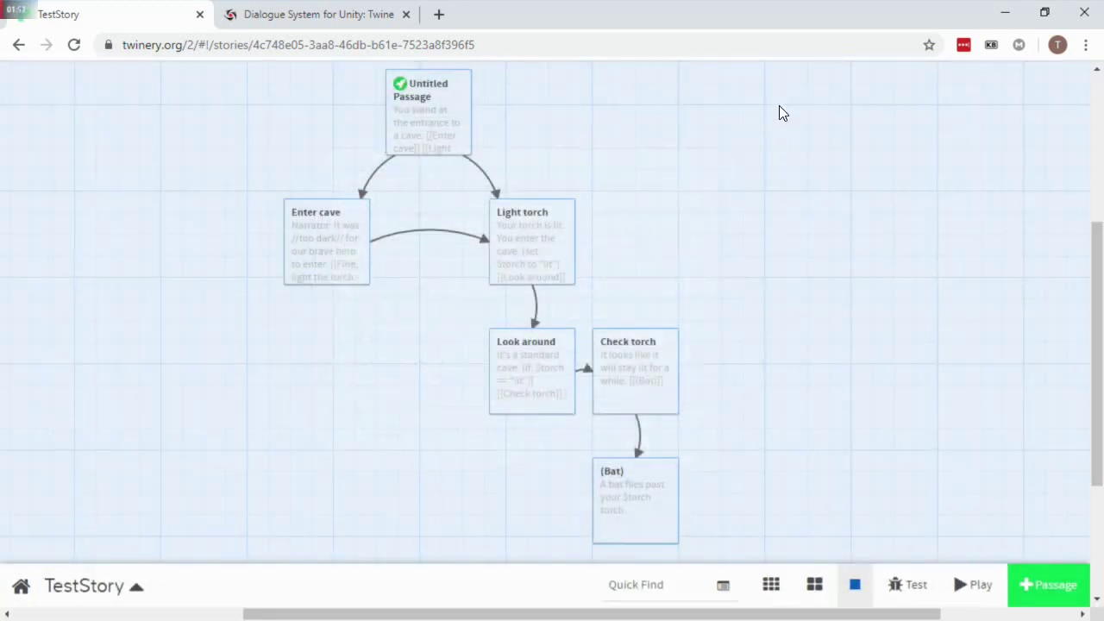
Play the story and copy all of its Twison JSON output.
click(978, 585)
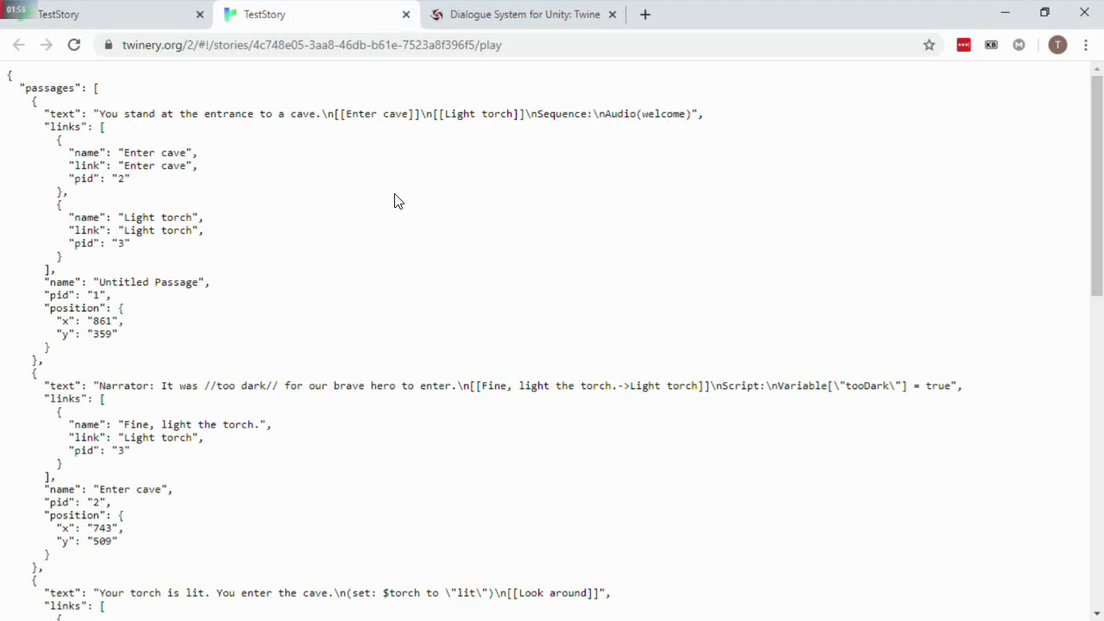
key(ctrl+a)
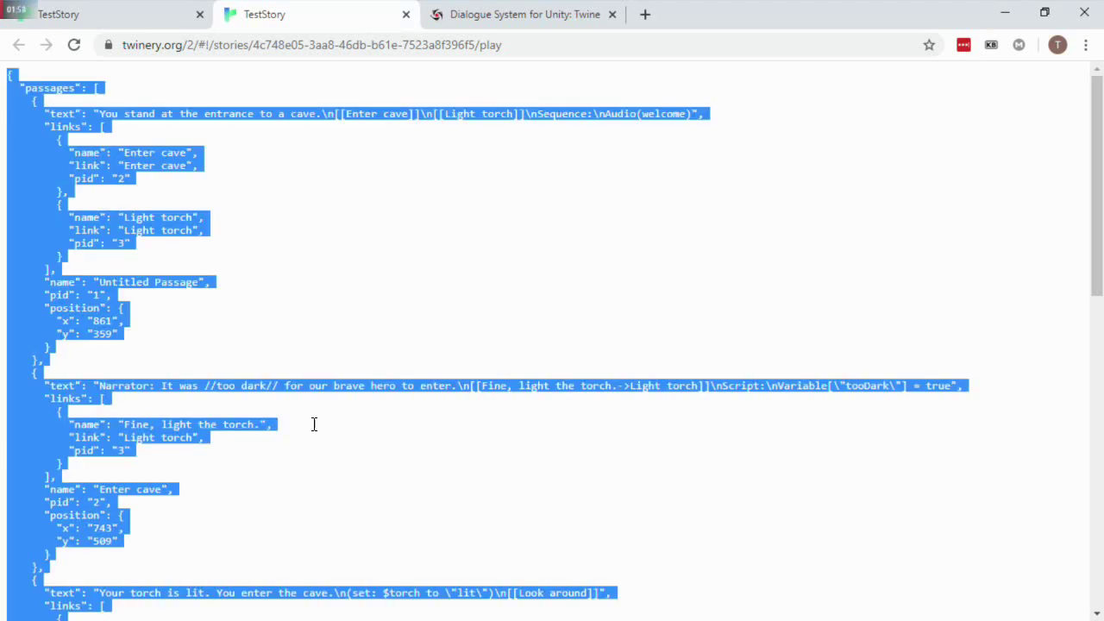
key(alt+Tab)
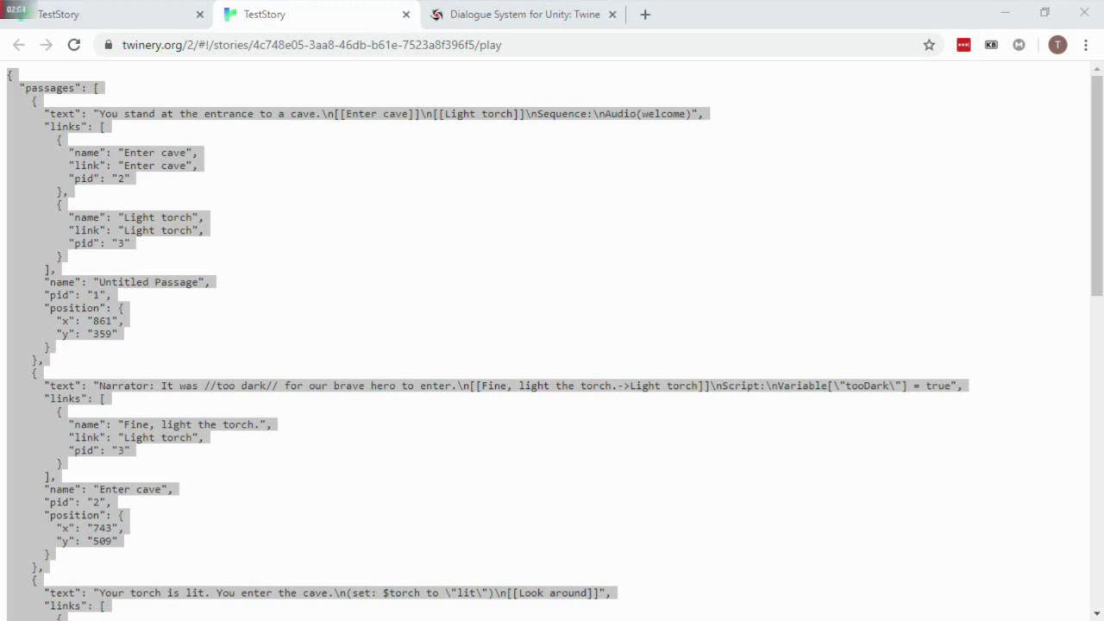
drag(982, 8, 387, 2)
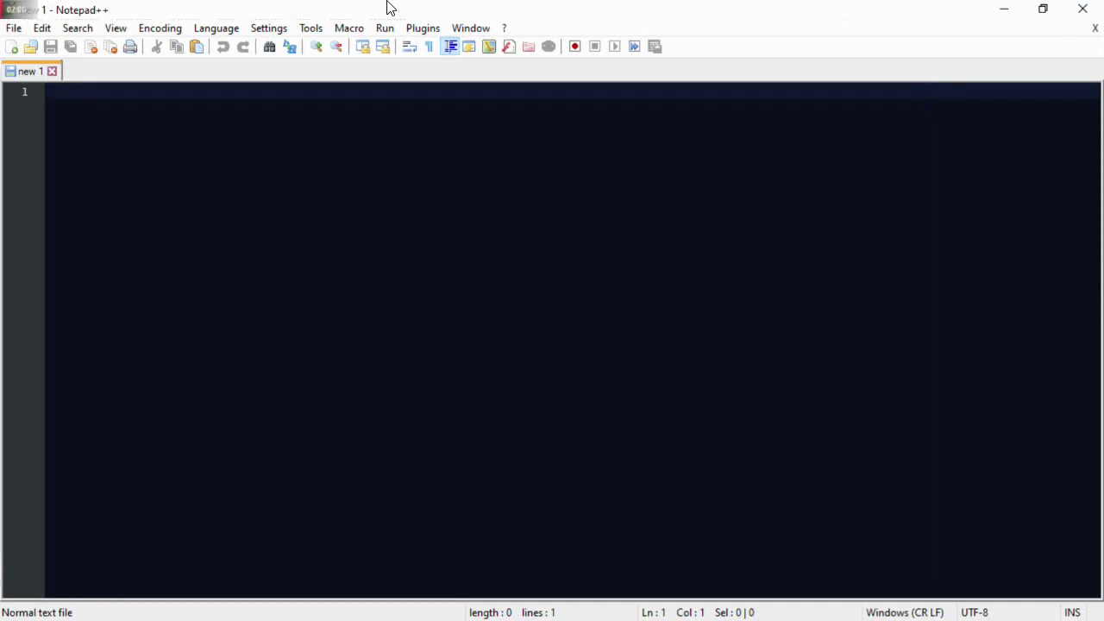
Paste the JSON and save it as TestStory.json in Documents, then close Notepad++.
key(ctrl+v)
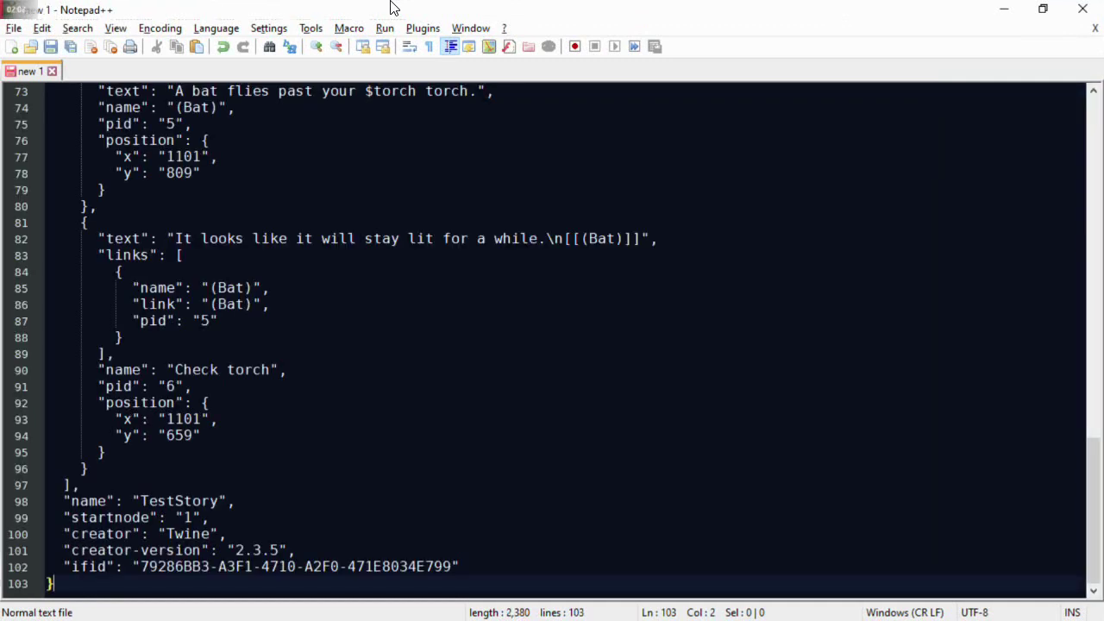
key(alt+f)
key(a)
click(80, 191)
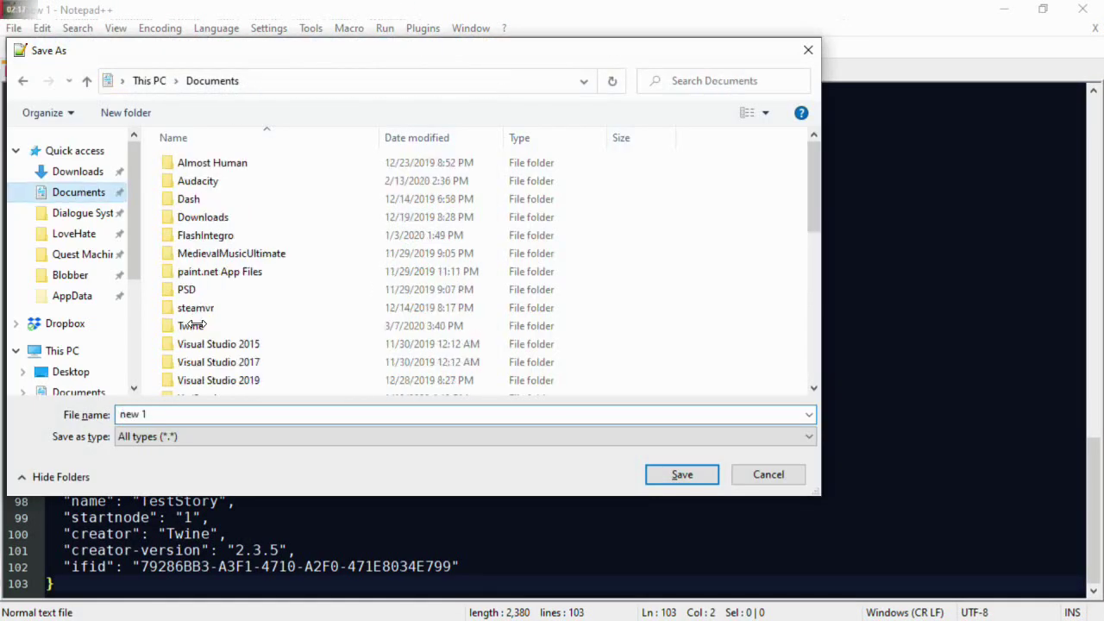
click(215, 412)
text(Te)
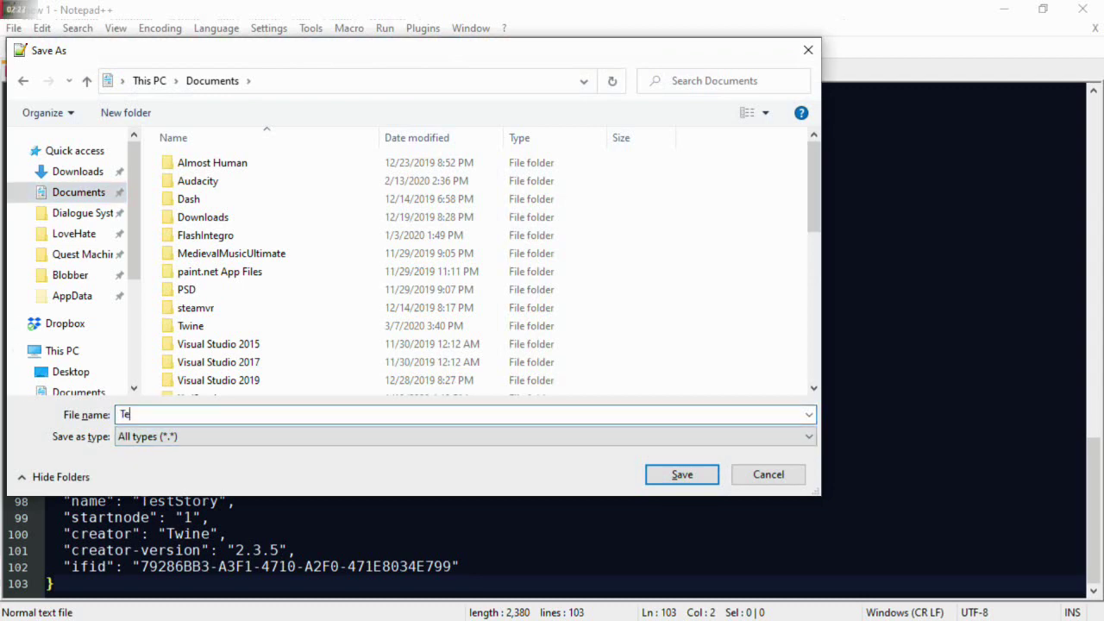
text(stStory.)
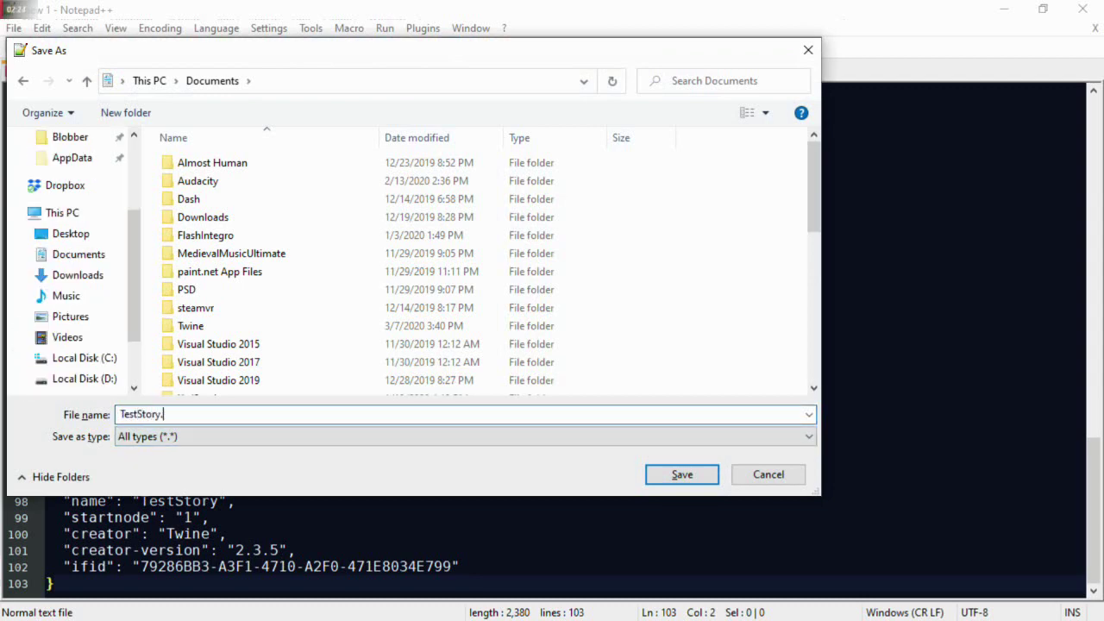
text(json)
key(Return)
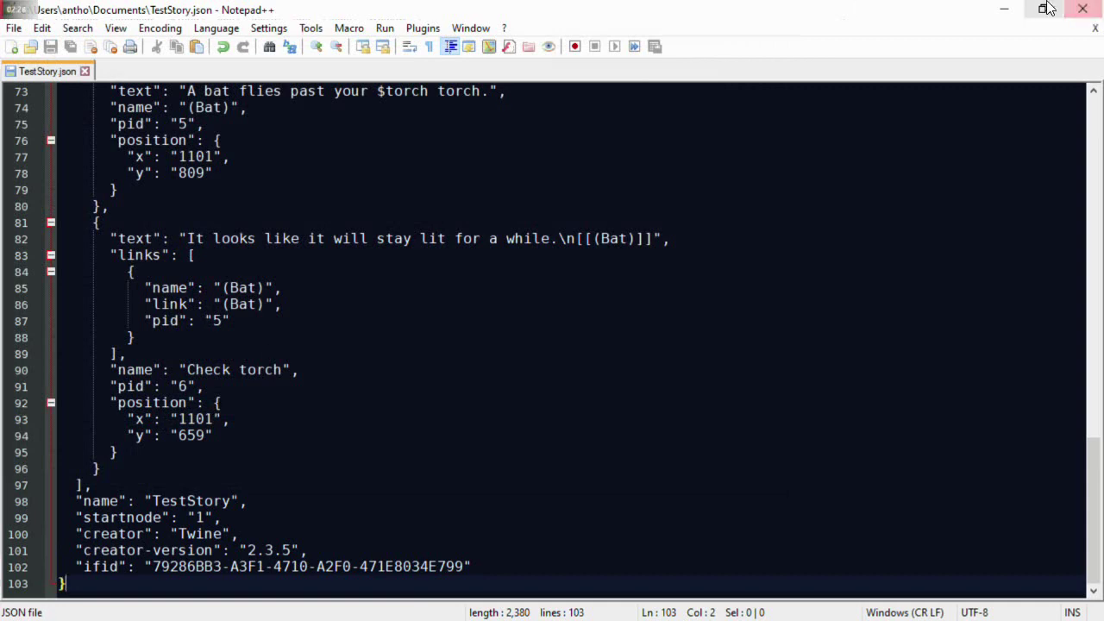
click(1082, 9)
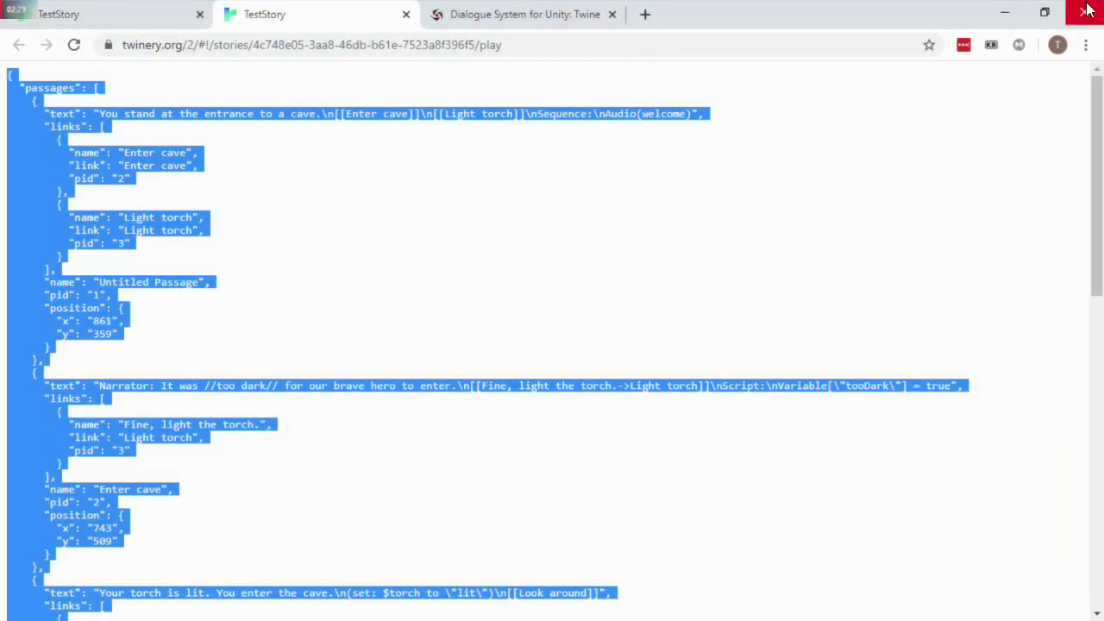
In Unity, run Tools > Pixel Crushers > Dialogue System > Import > Twine 2 (Twison).
click(405, 15)
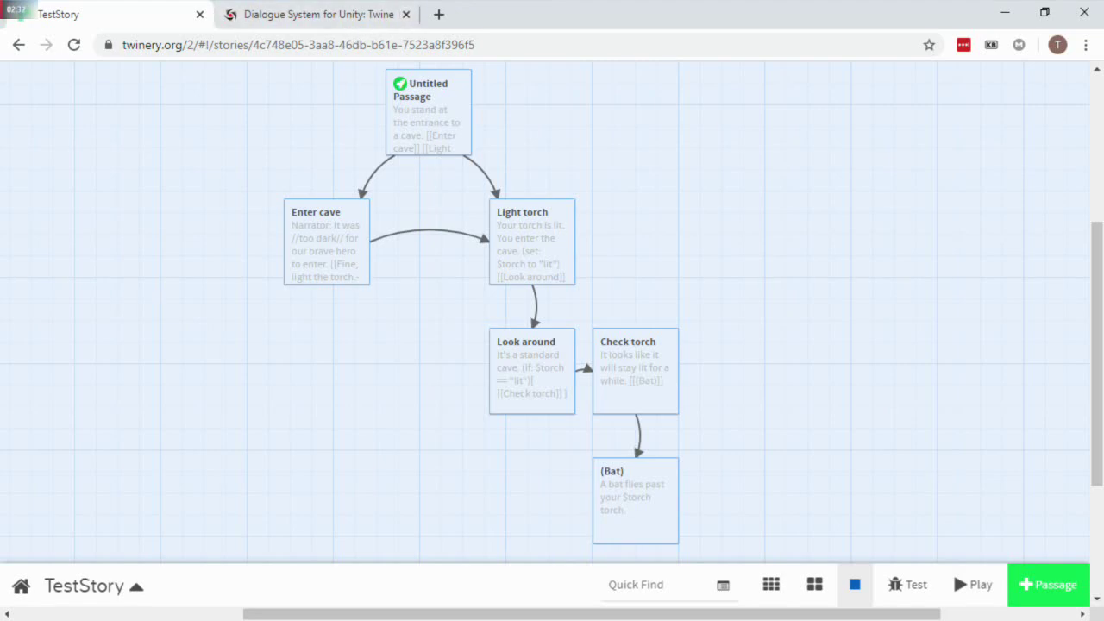
key(alt+Tab)
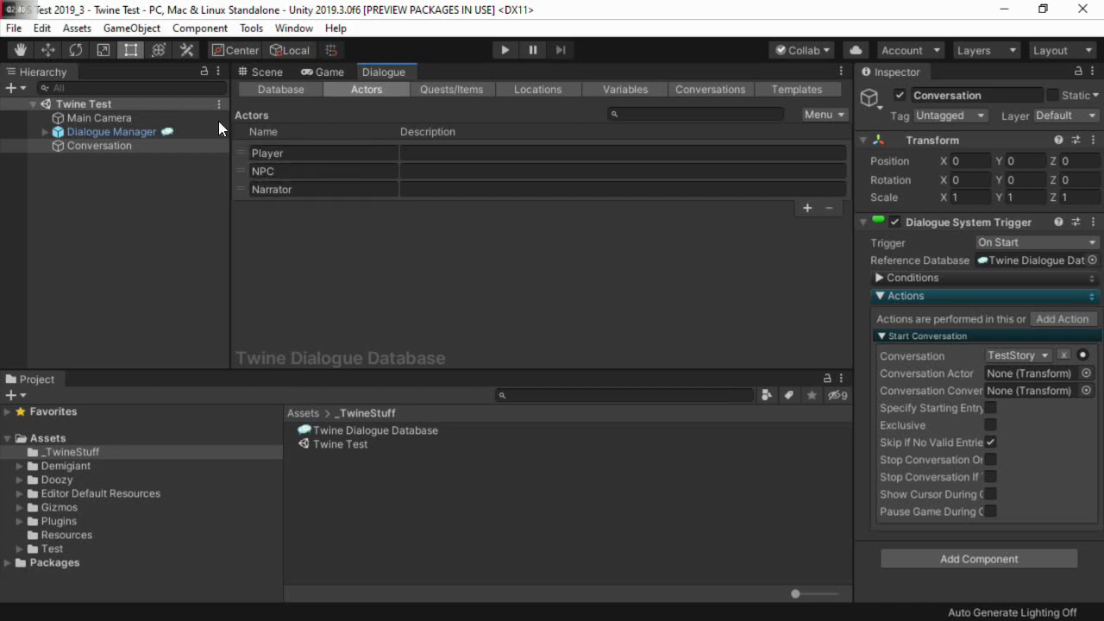
click(252, 32)
mouse_move(271, 69)
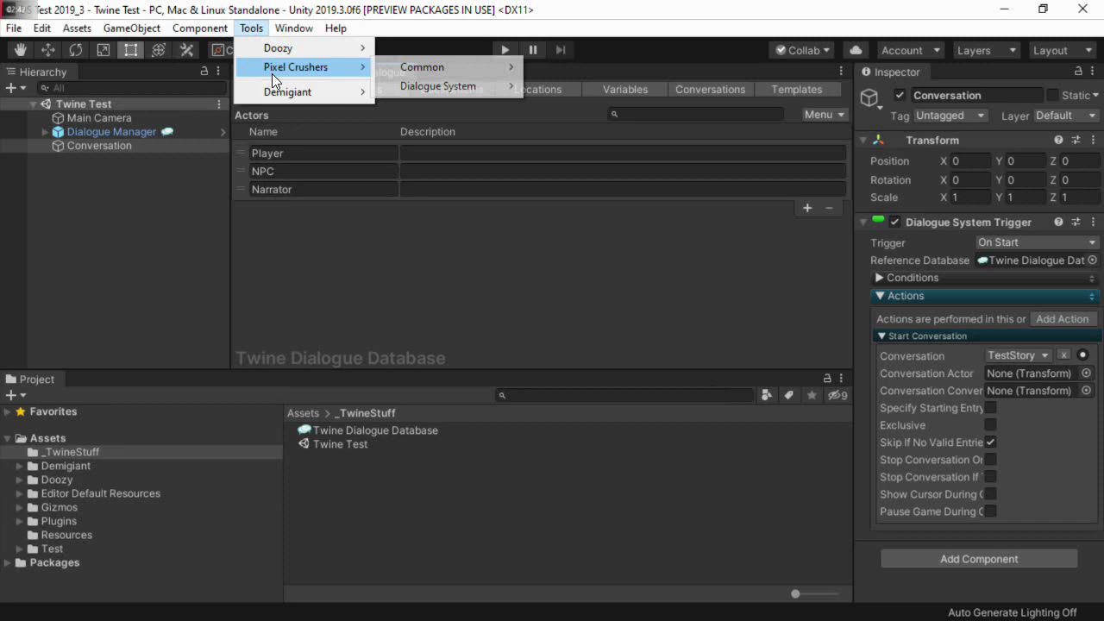
mouse_move(431, 87)
mouse_move(568, 156)
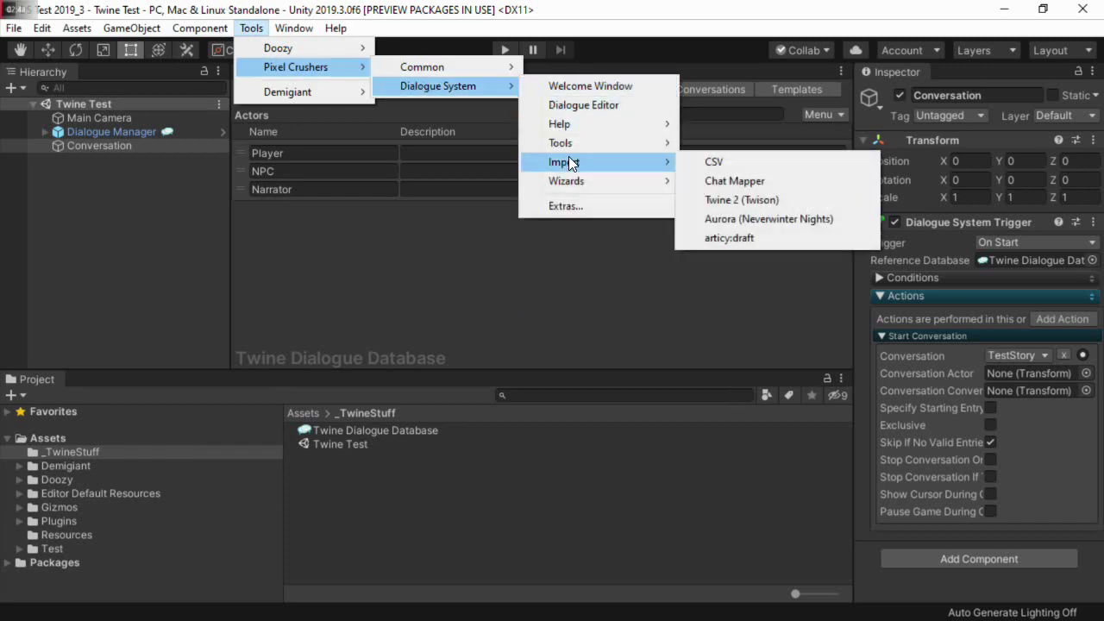
click(742, 198)
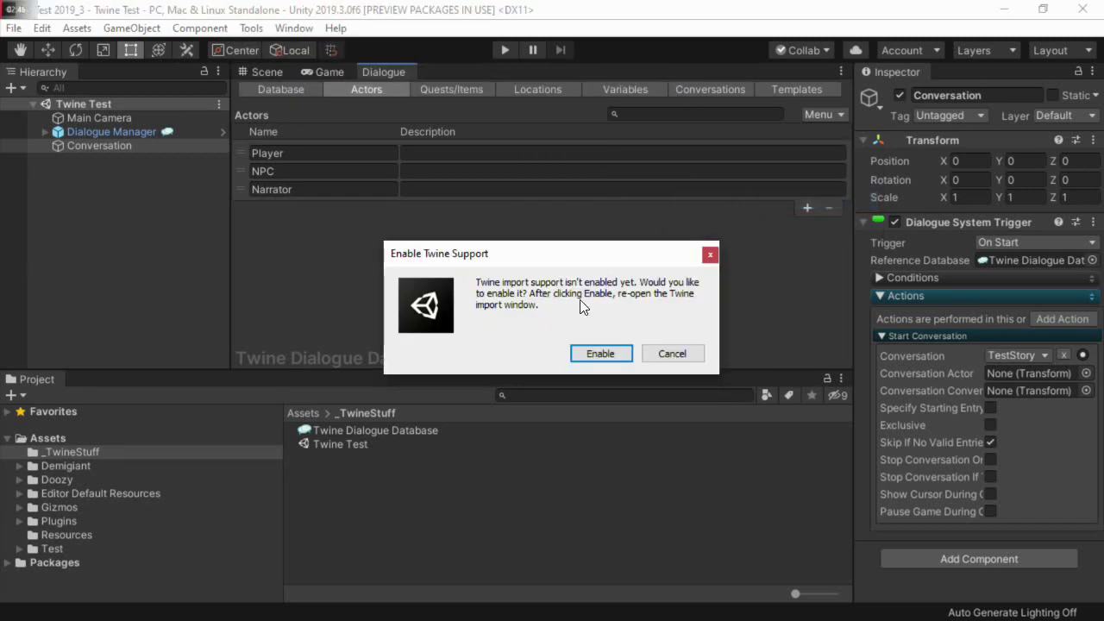
Enable Twine support and reopen the Twine 2 (Twison) import window.
click(590, 360)
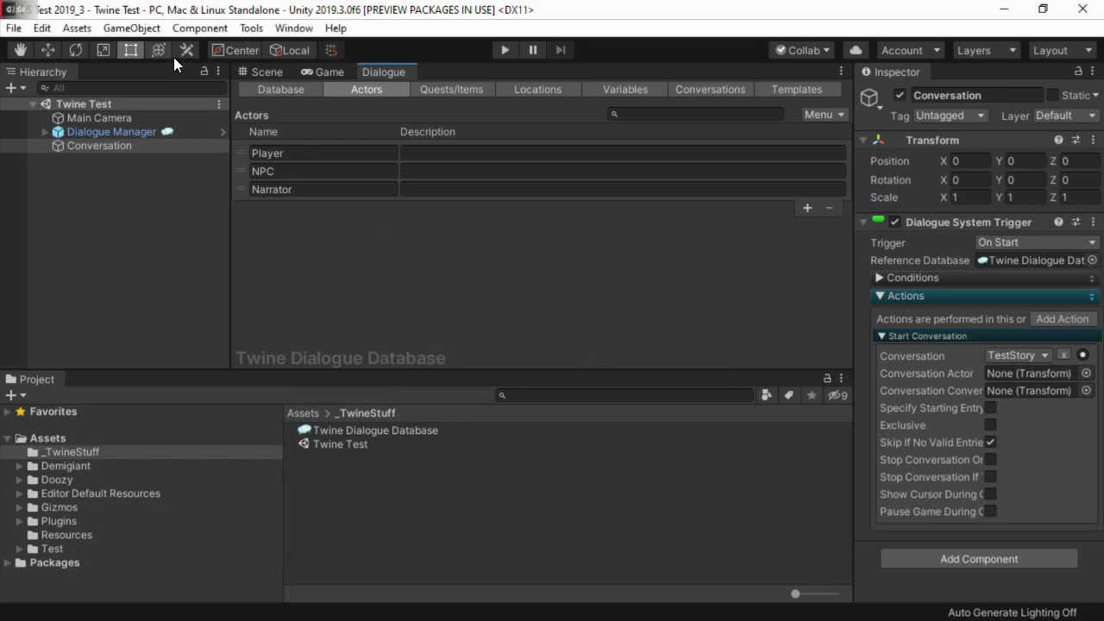
click(251, 28)
mouse_move(297, 66)
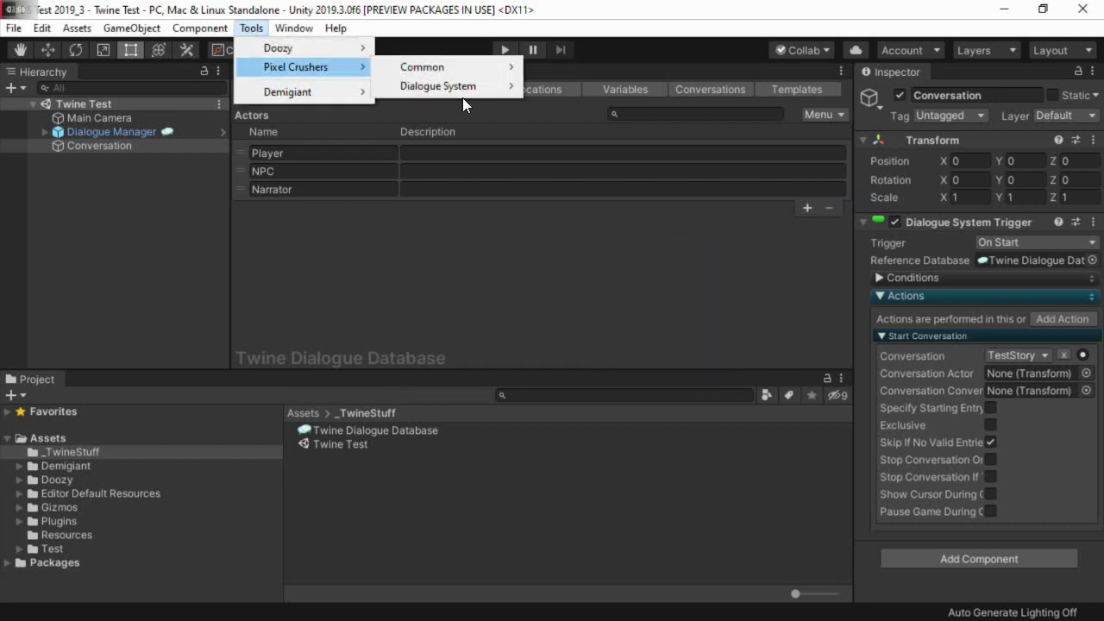
mouse_move(450, 83)
mouse_move(597, 162)
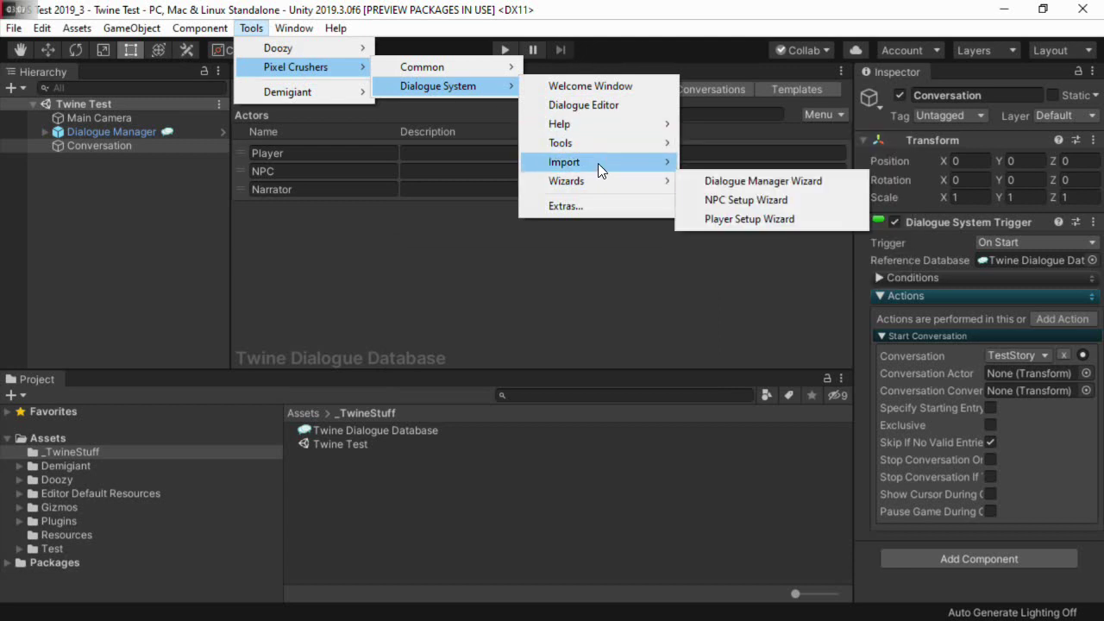
click(740, 201)
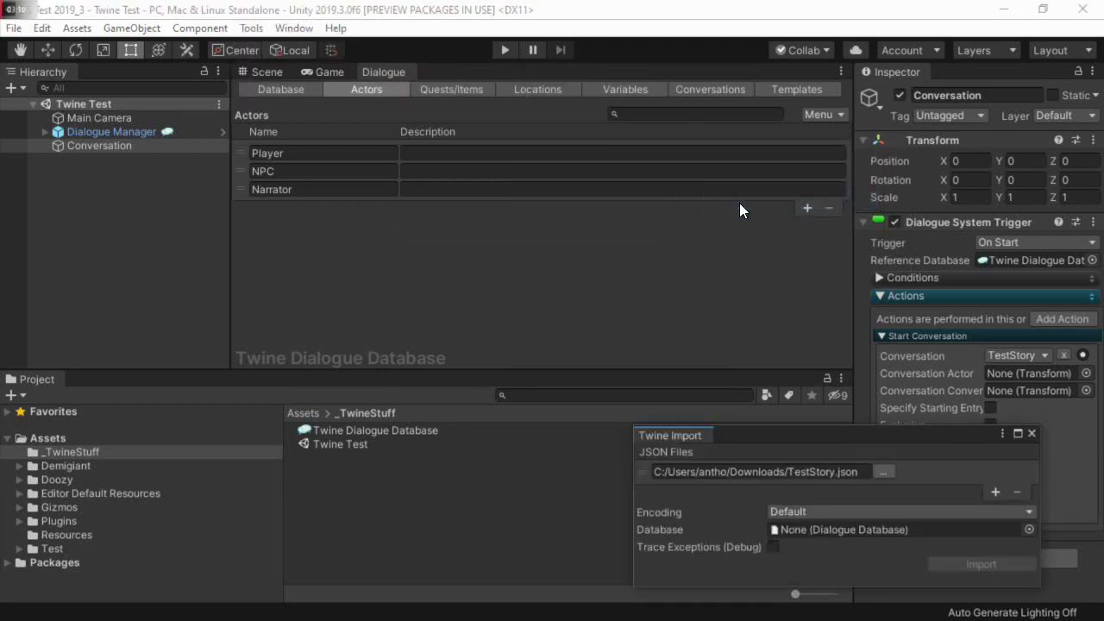
drag(790, 437, 537, 247)
Import Documents/TestStory.json into the Twine Dialogue Database.
click(630, 284)
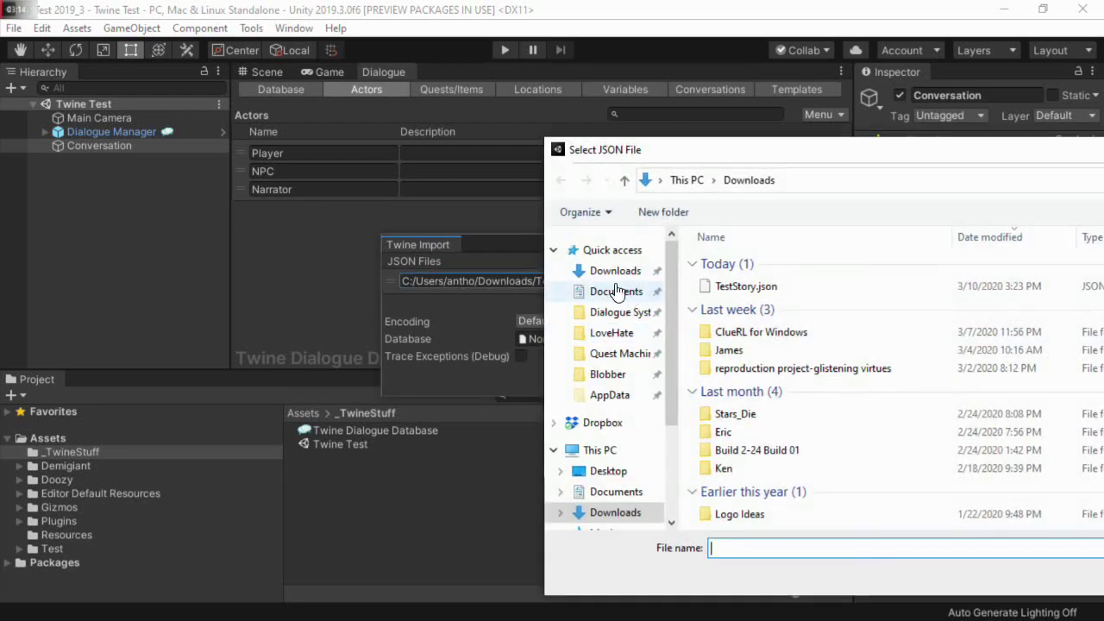
click(614, 292)
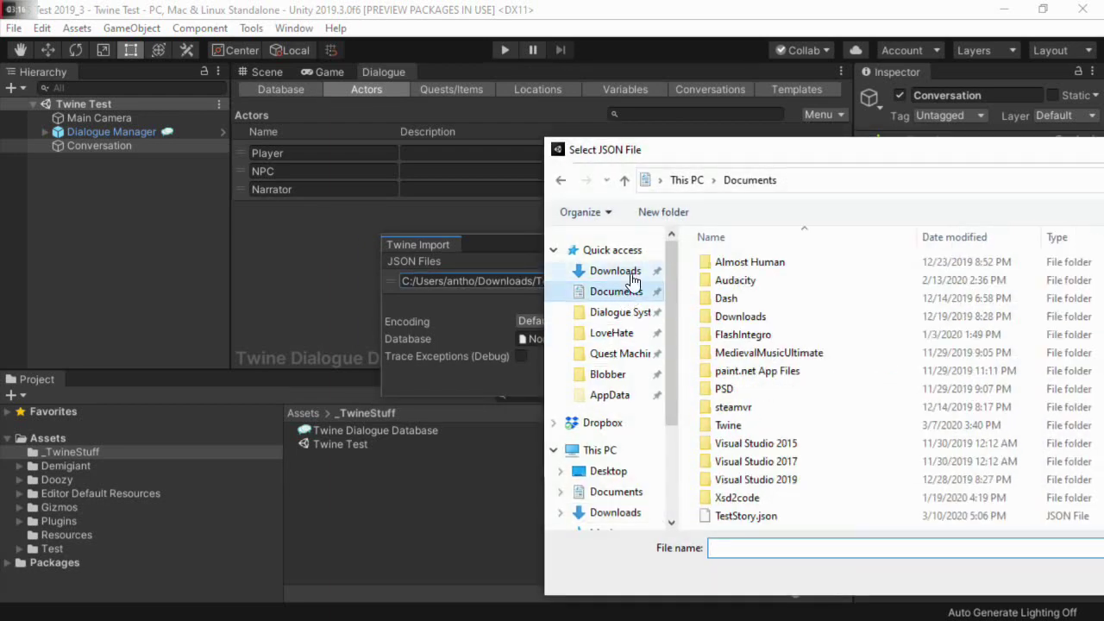
drag(780, 152, 440, 108)
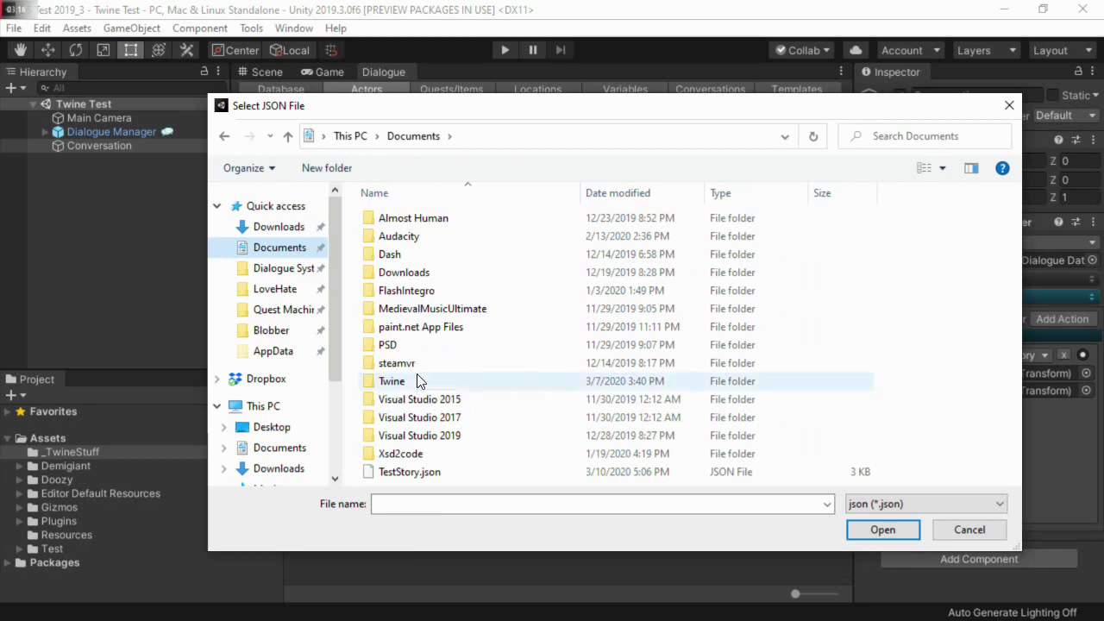
double_click(397, 471)
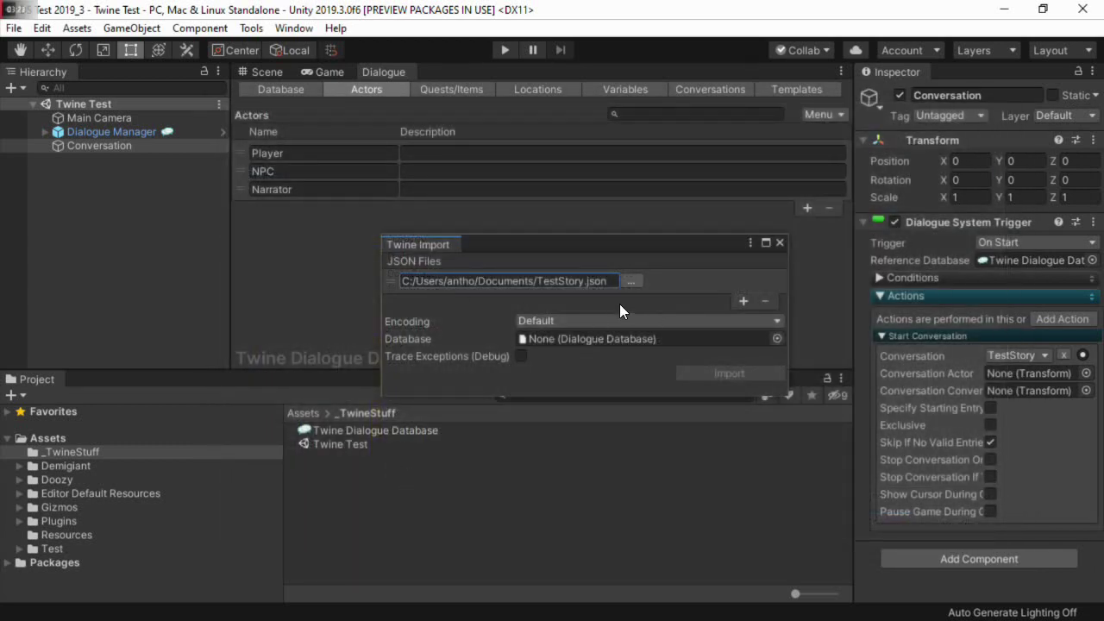
drag(344, 430, 542, 339)
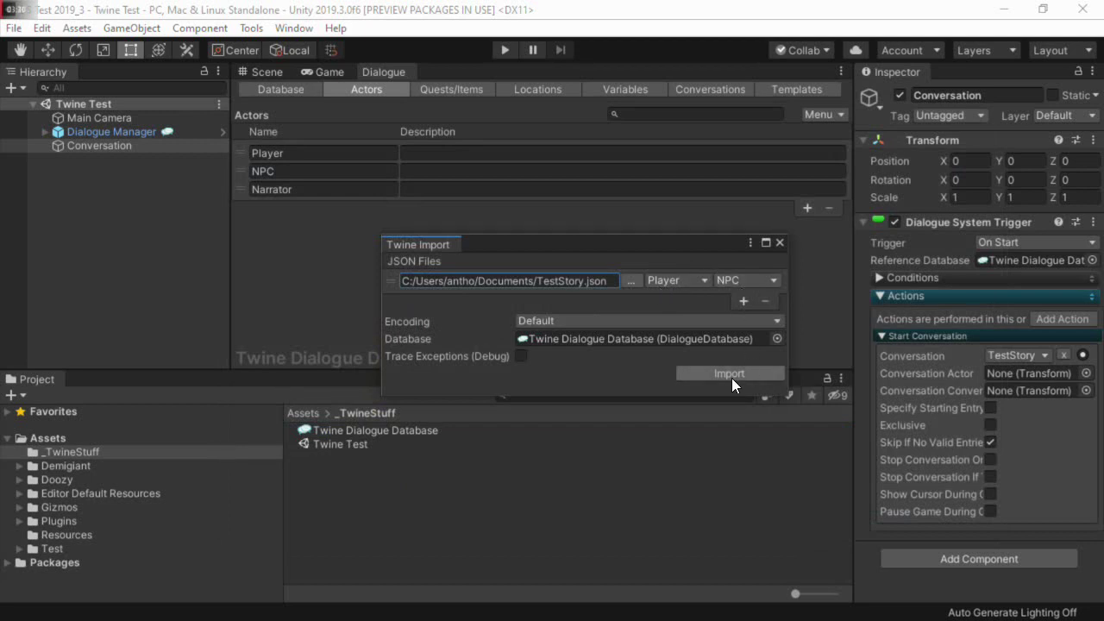
click(710, 376)
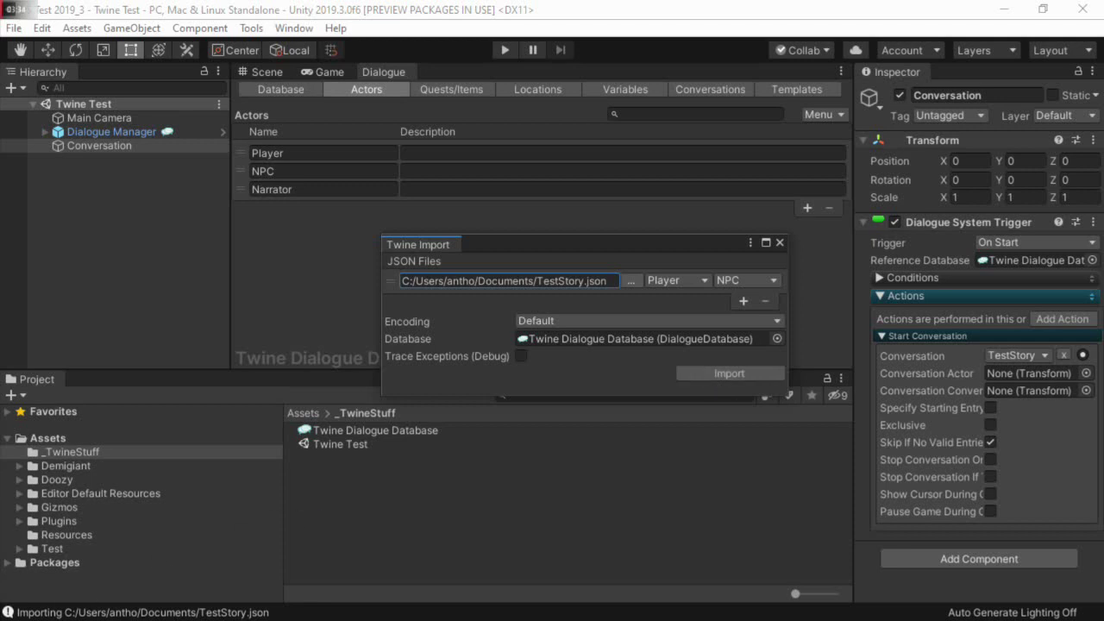
Arrange the TestStory conversation nodes vertically and inspect the cave entrance and too-dark nodes.
click(779, 243)
click(694, 88)
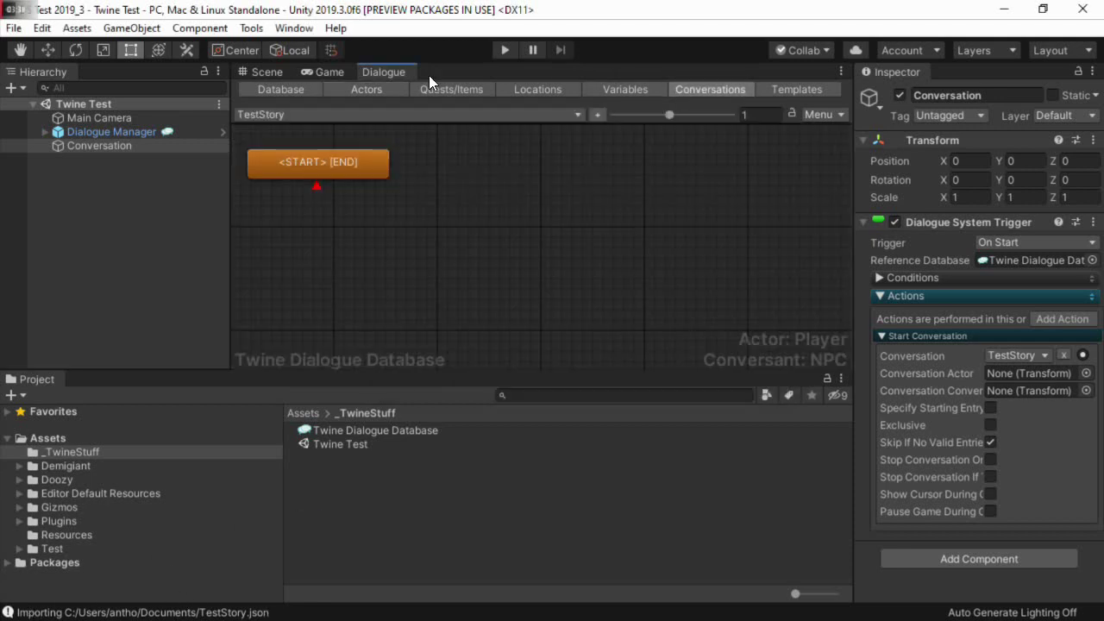
click(327, 115)
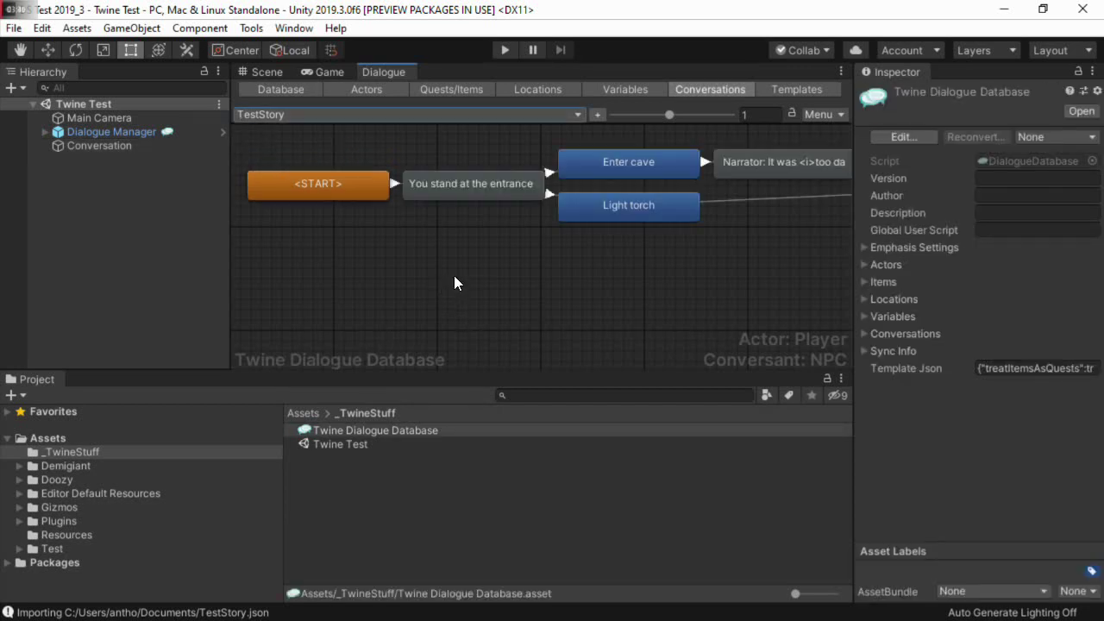
right_click(485, 250)
click(520, 275)
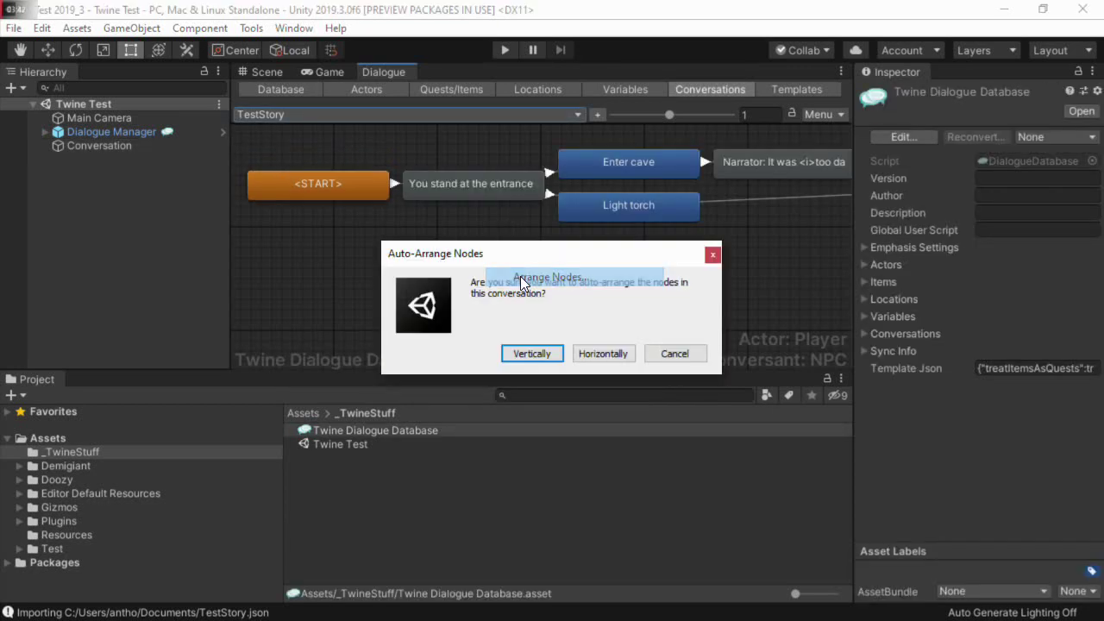
click(523, 351)
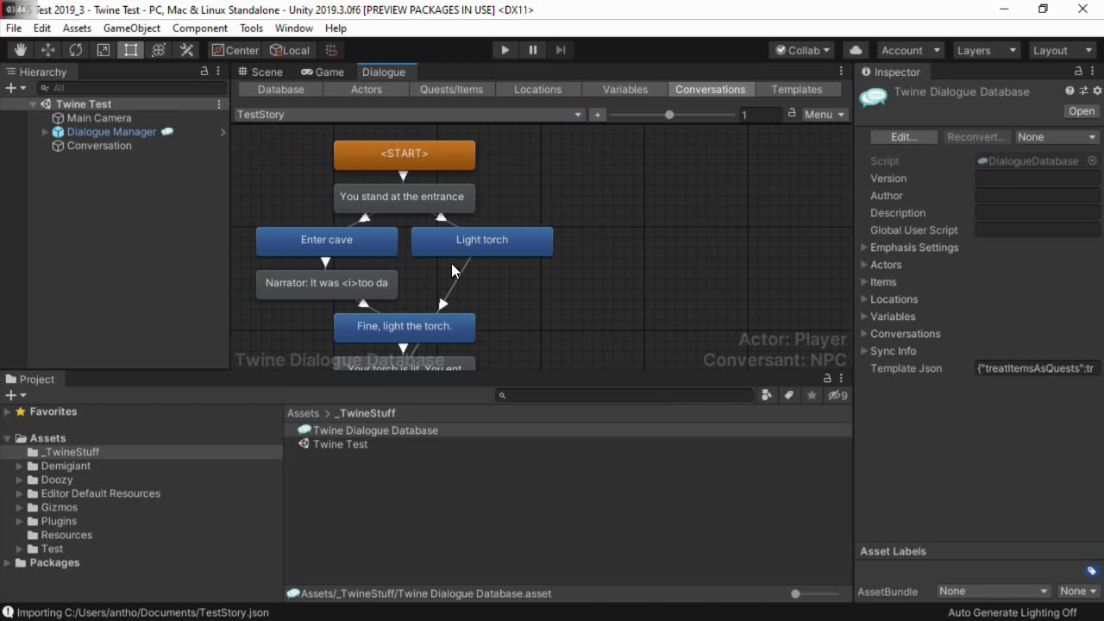
click(400, 197)
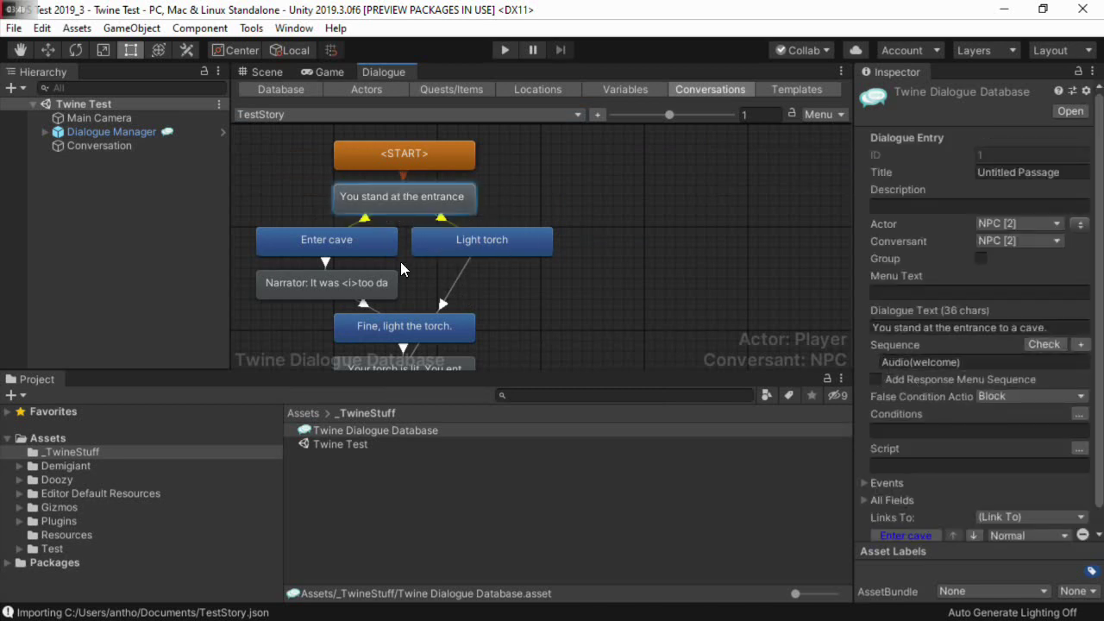
click(318, 281)
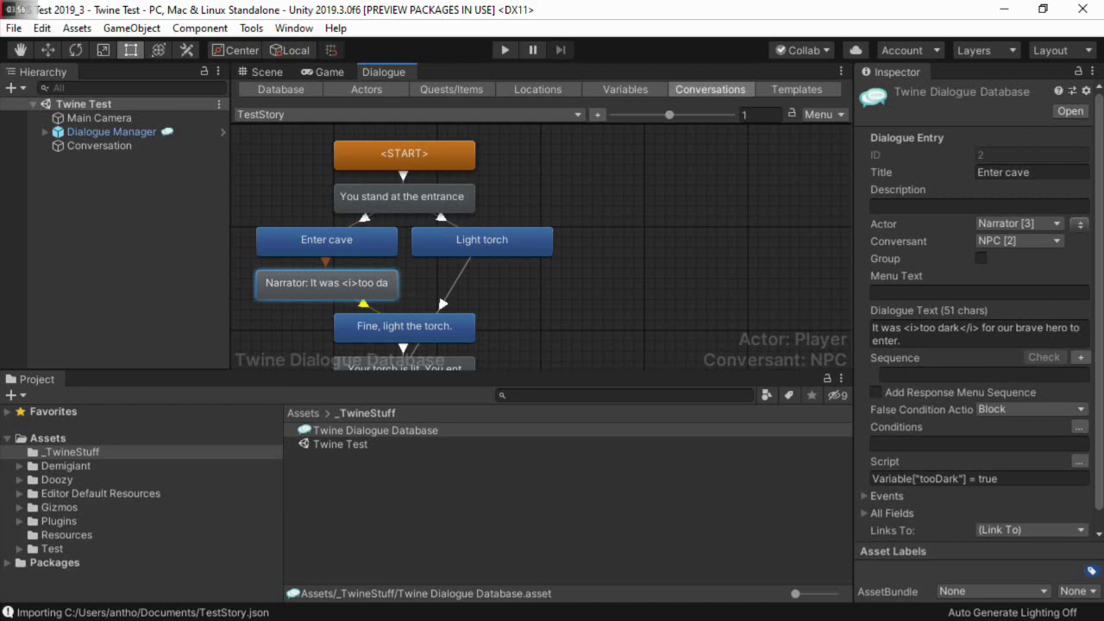
key(alt+Tab)
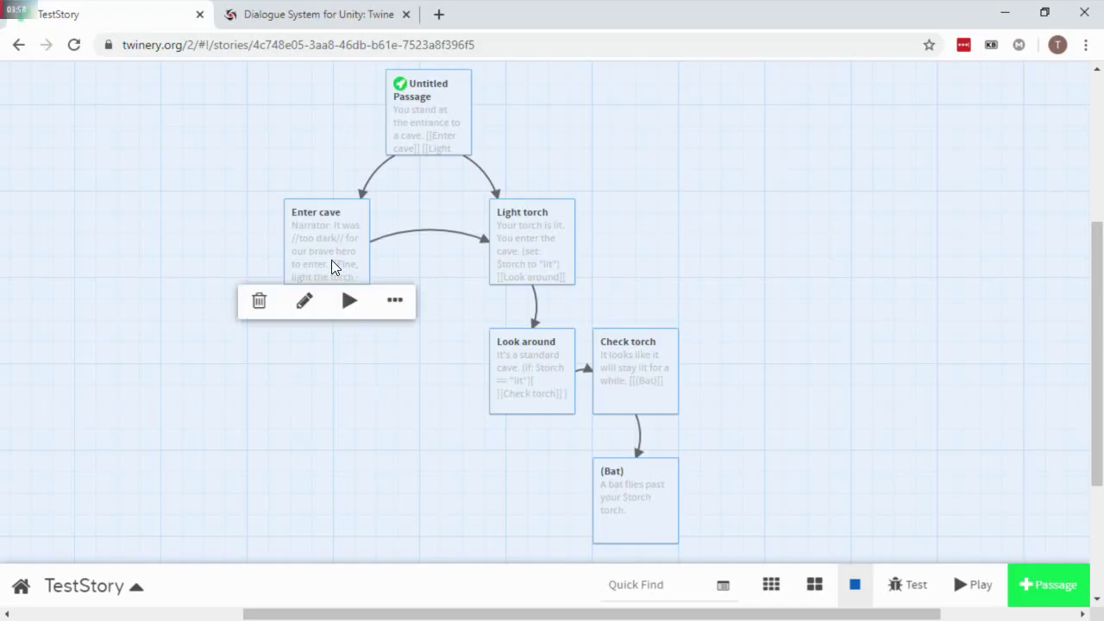
double_click(331, 264)
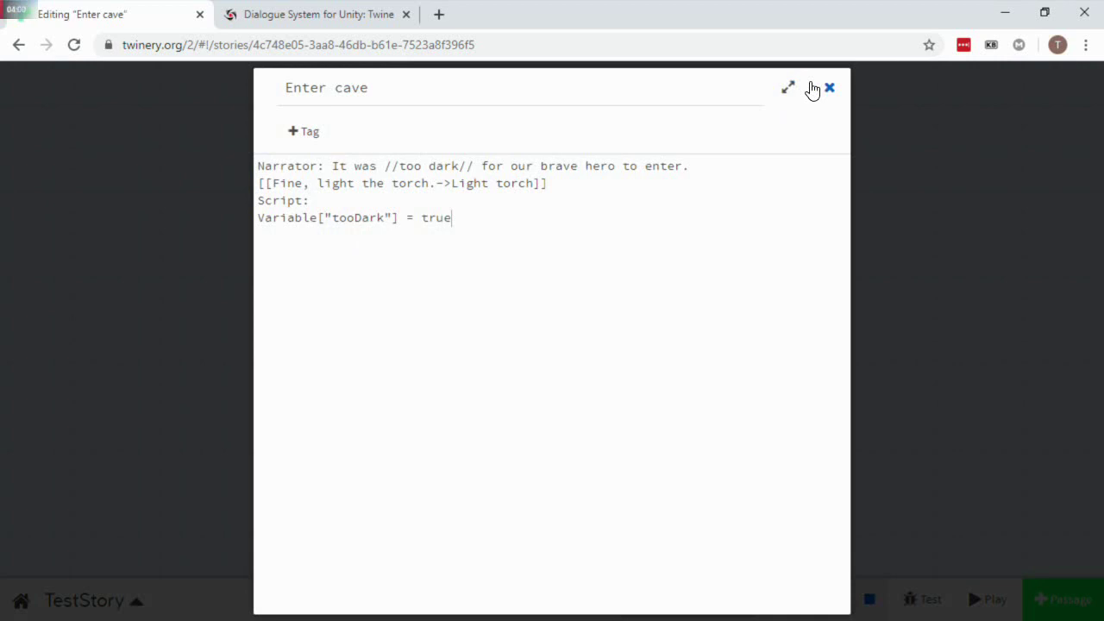
click(825, 89)
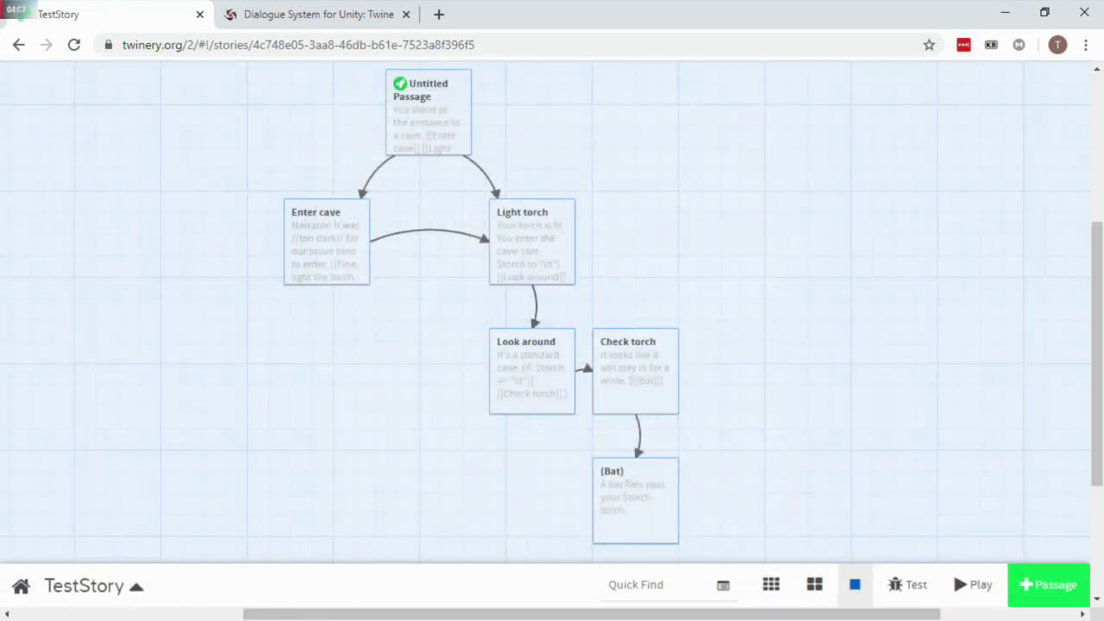
key(alt+Tab)
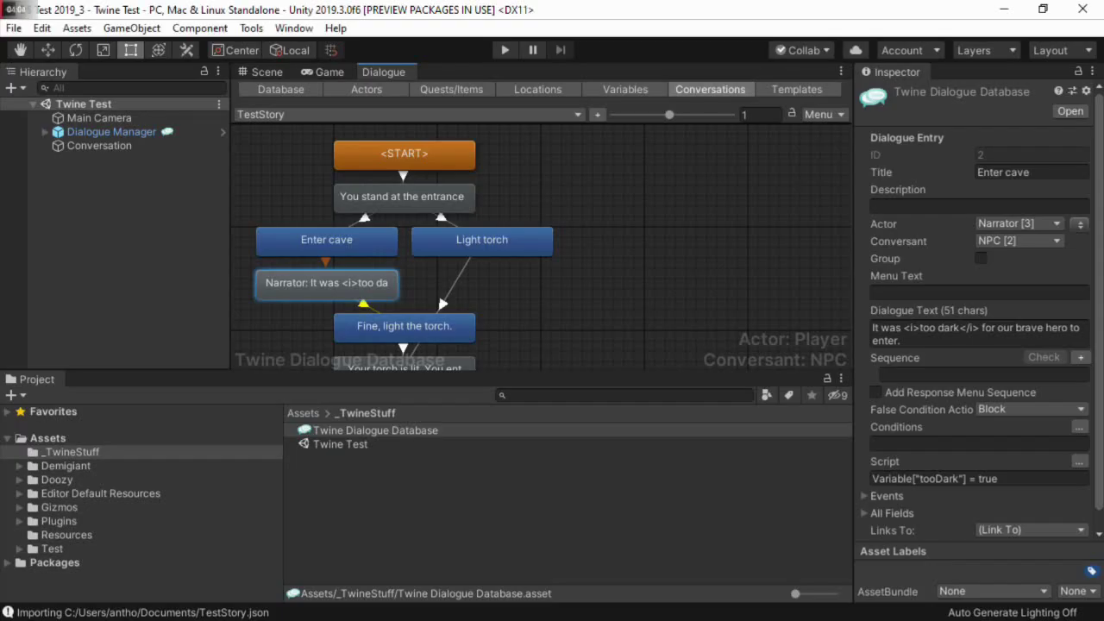
click(401, 328)
scroll(630, 197, down, 3)
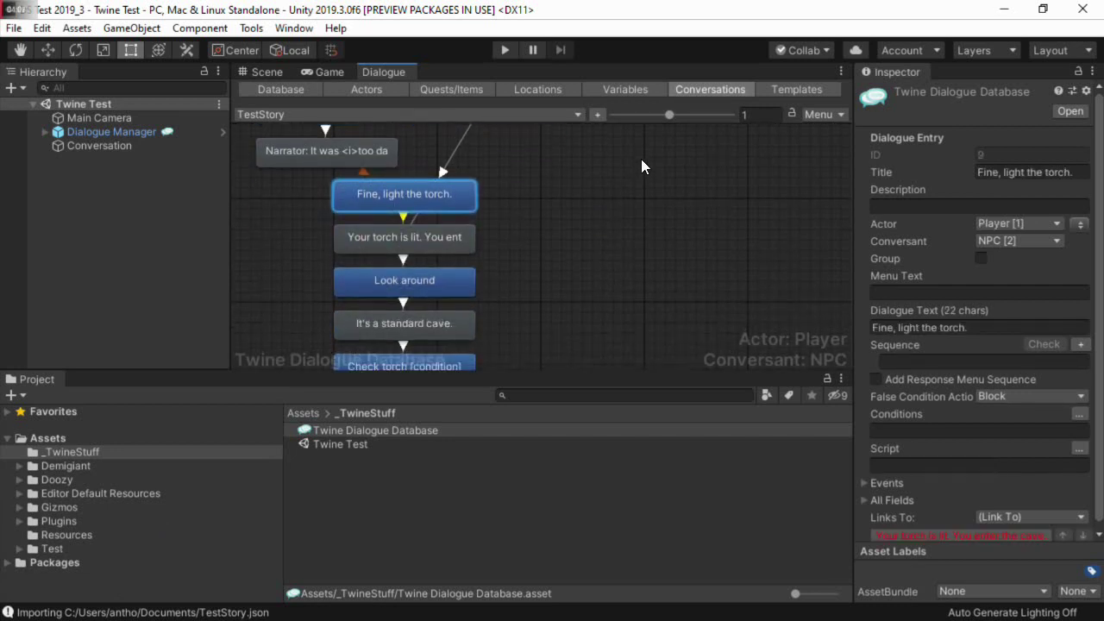
click(417, 246)
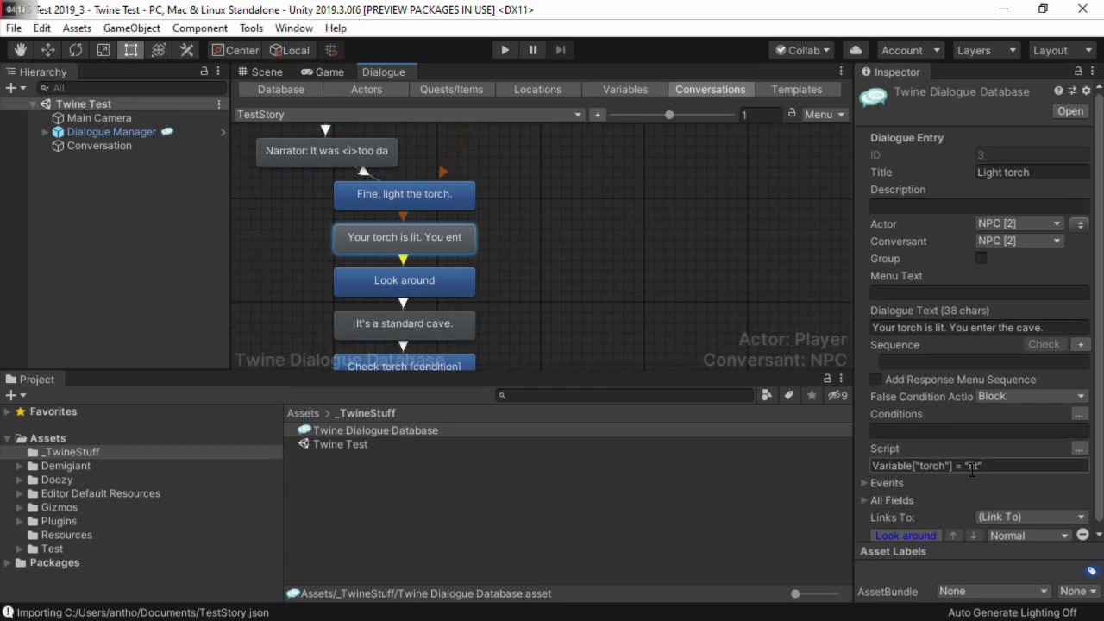
key(alt+Tab)
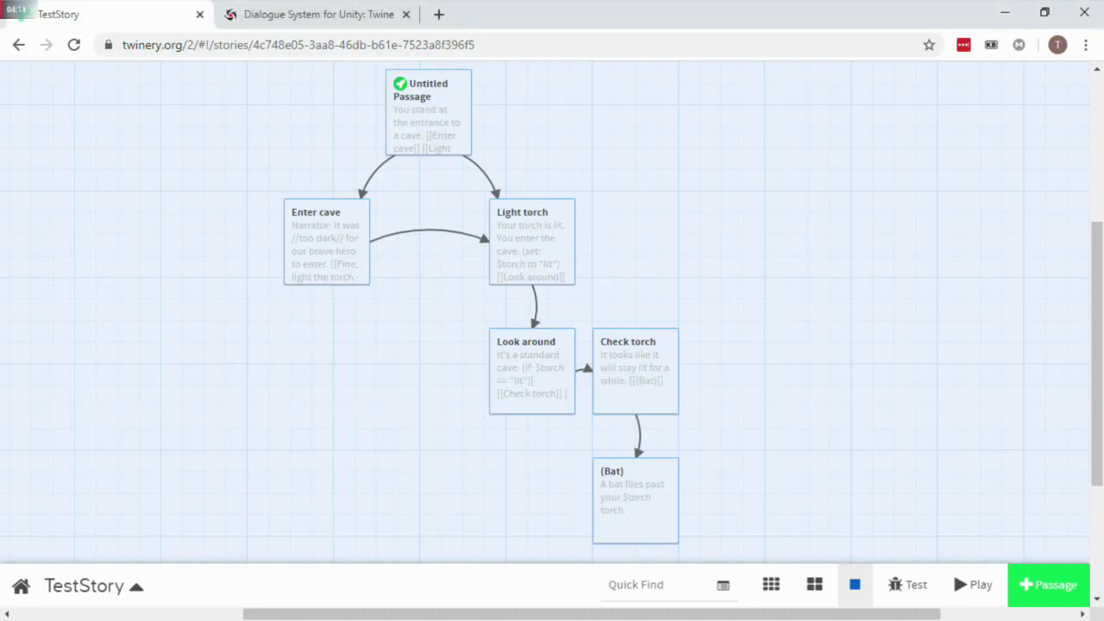
double_click(535, 248)
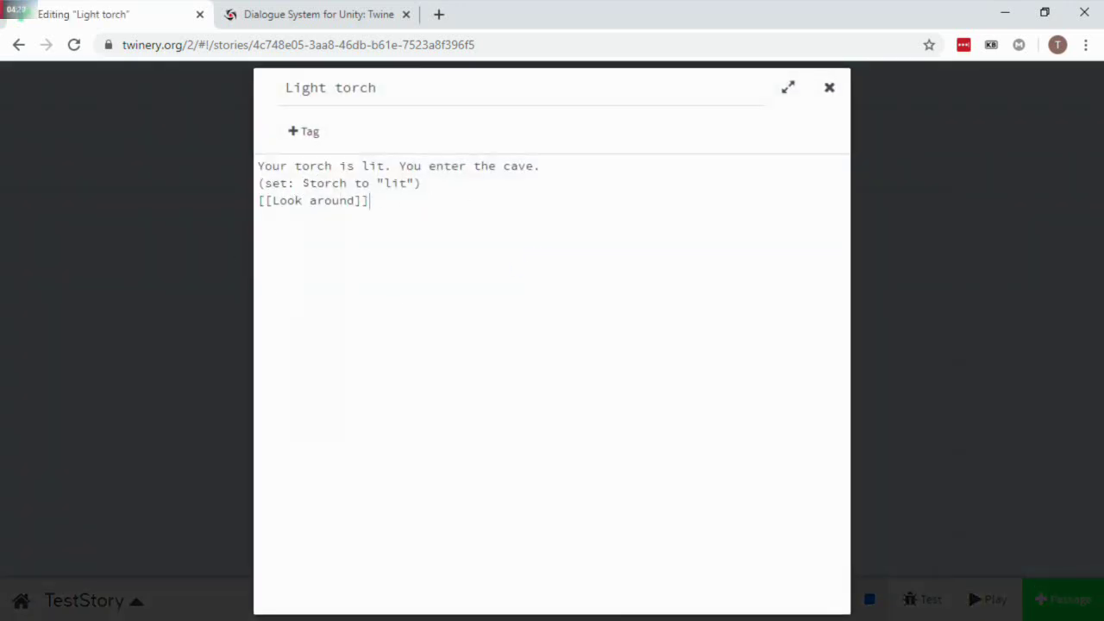
key(alt+Tab)
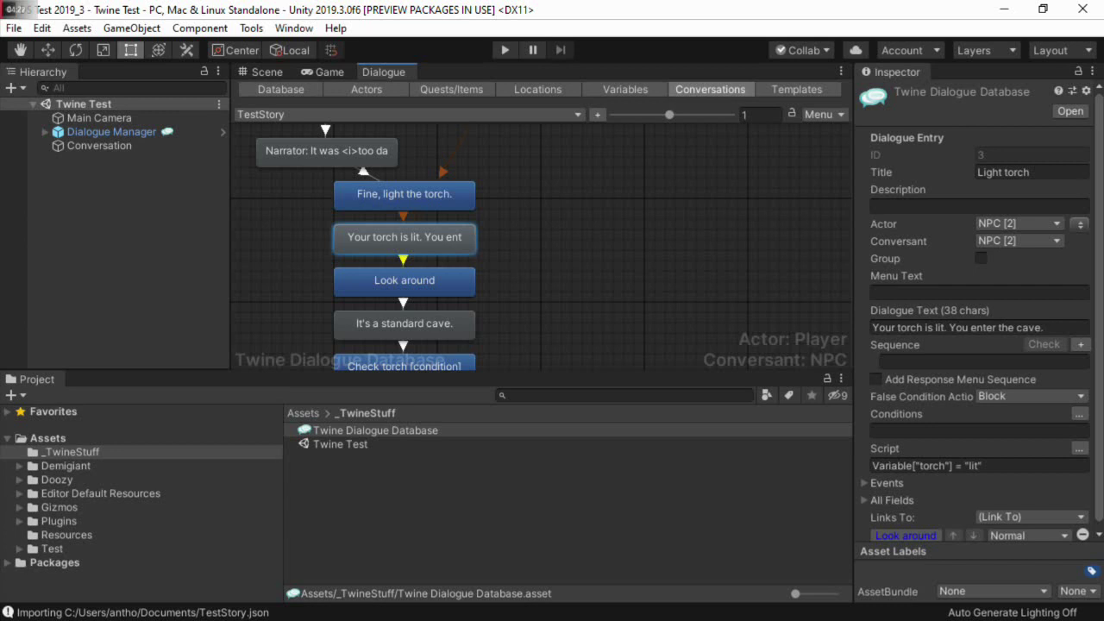
click(437, 281)
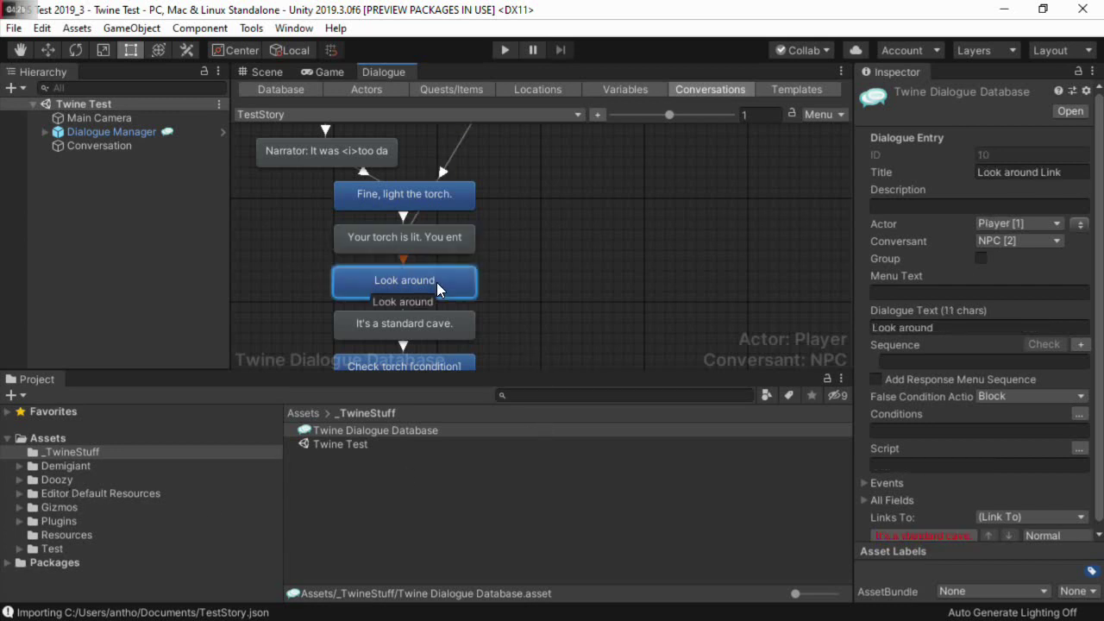
click(445, 324)
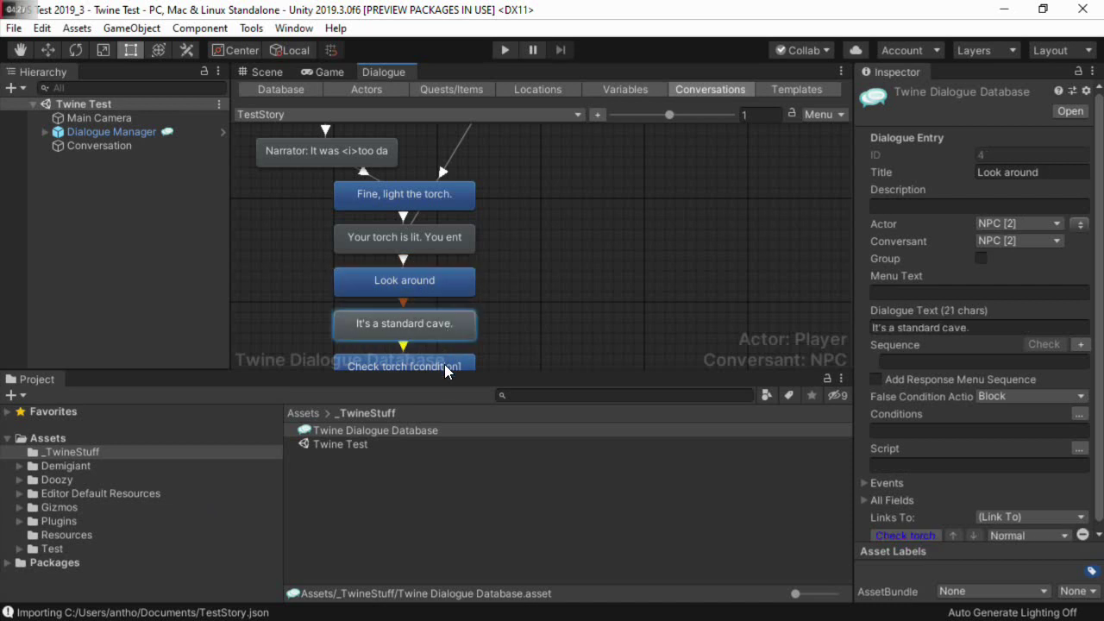
click(446, 366)
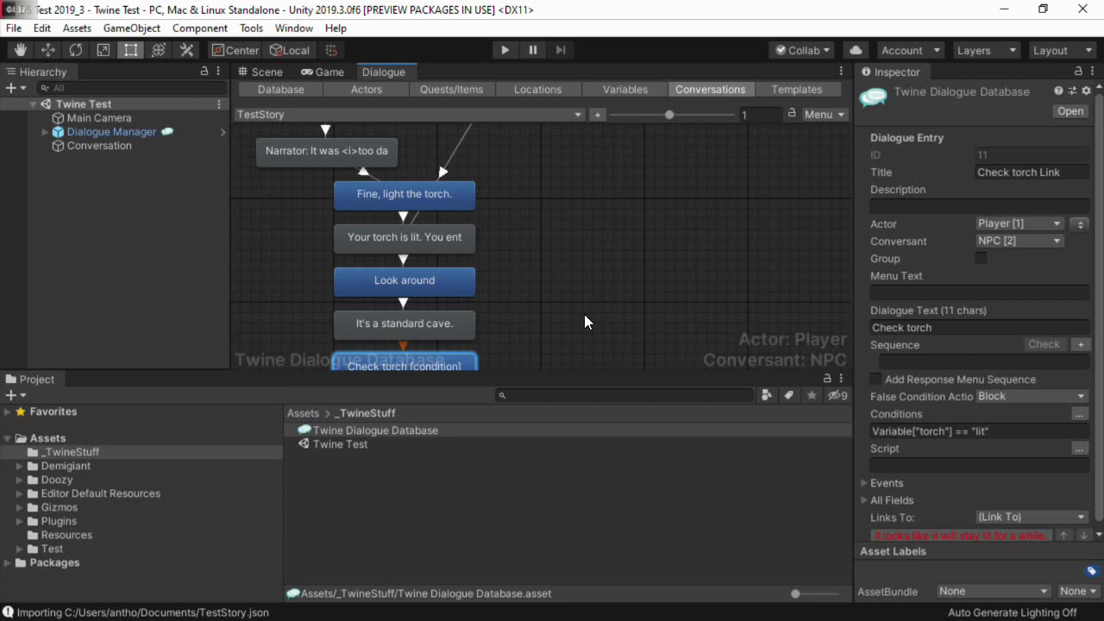
middle_drag(581, 321, 596, 158)
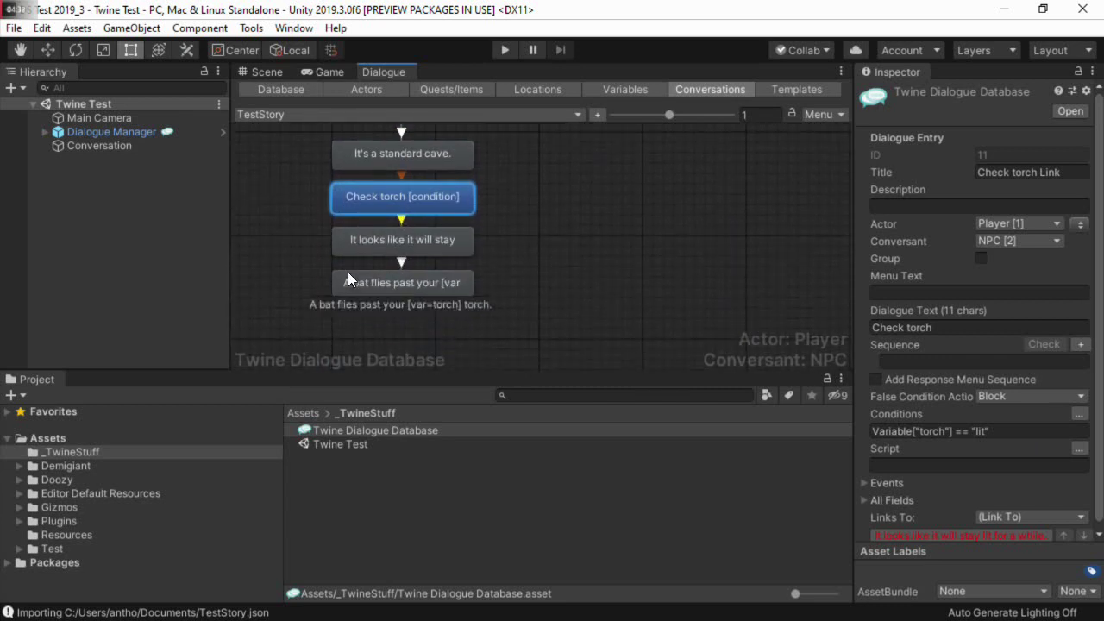
click(452, 289)
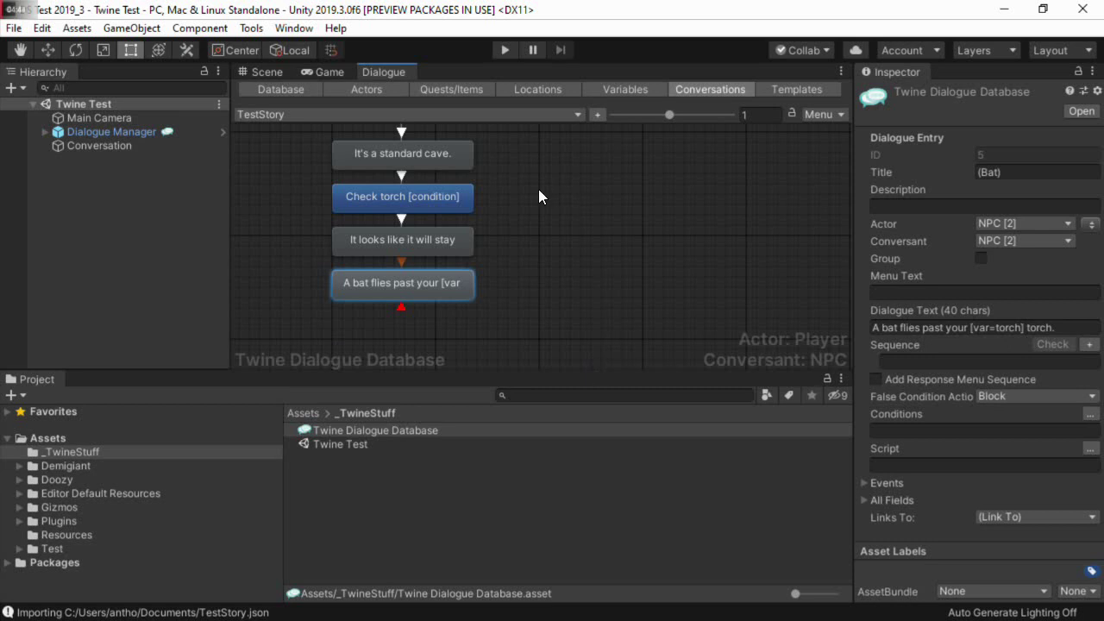
Play the scene, choosing Enter cave, Fine, light the torch., Look around and Check torch.
click(501, 49)
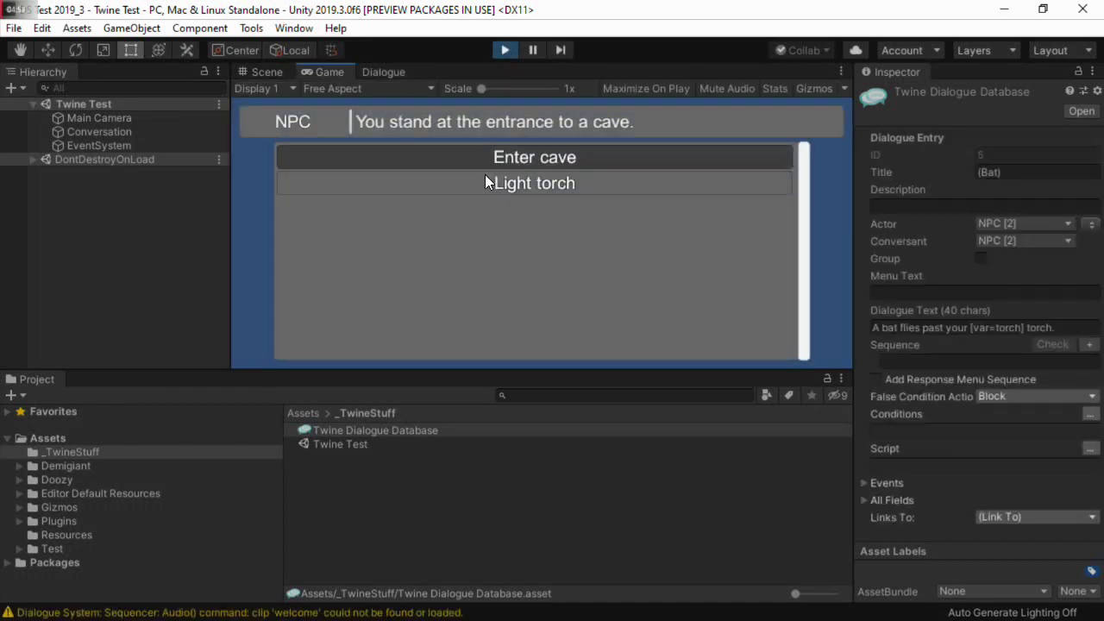
click(477, 158)
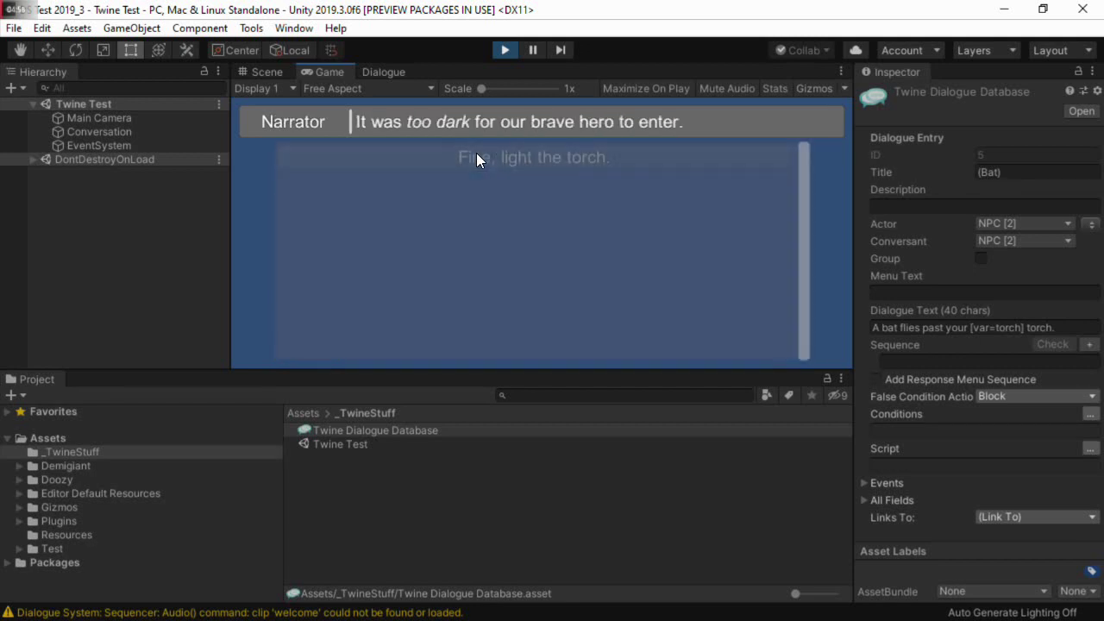
click(476, 158)
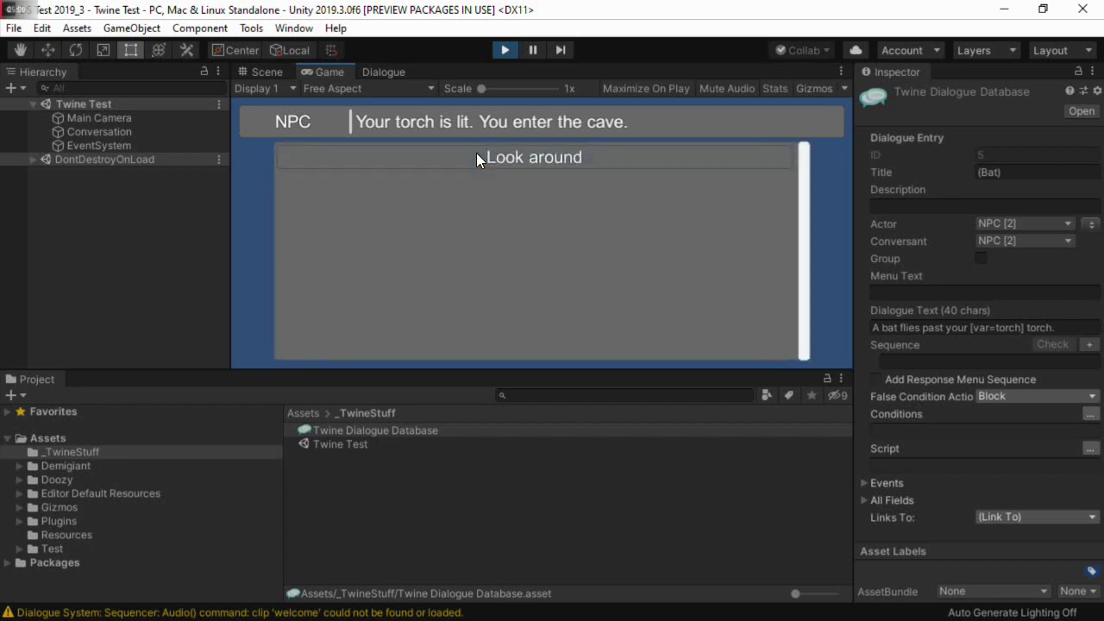
click(477, 156)
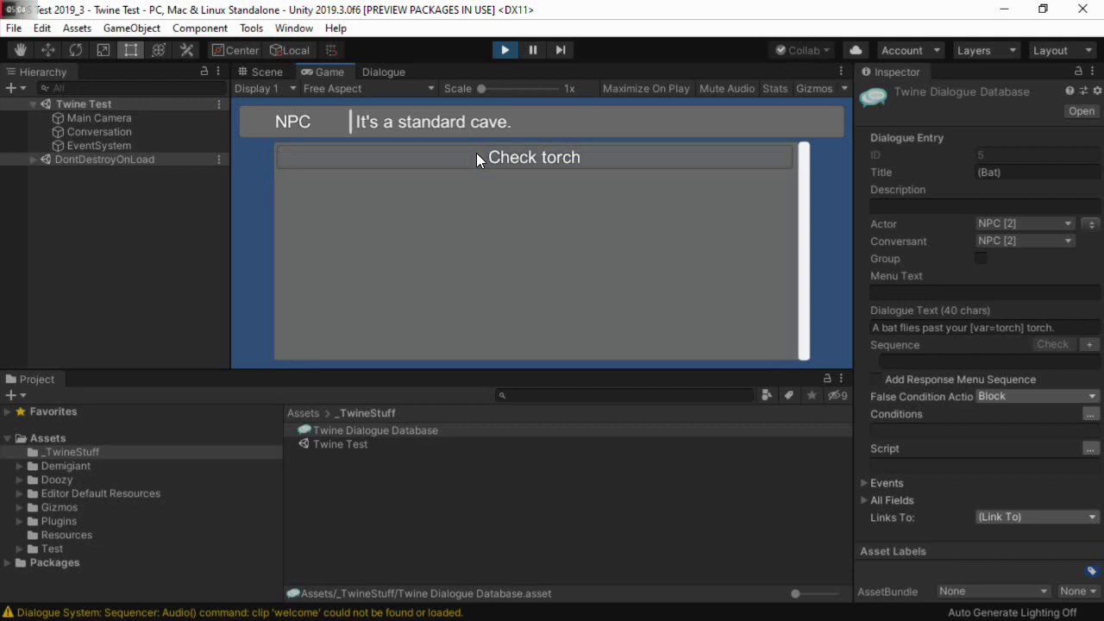
click(477, 156)
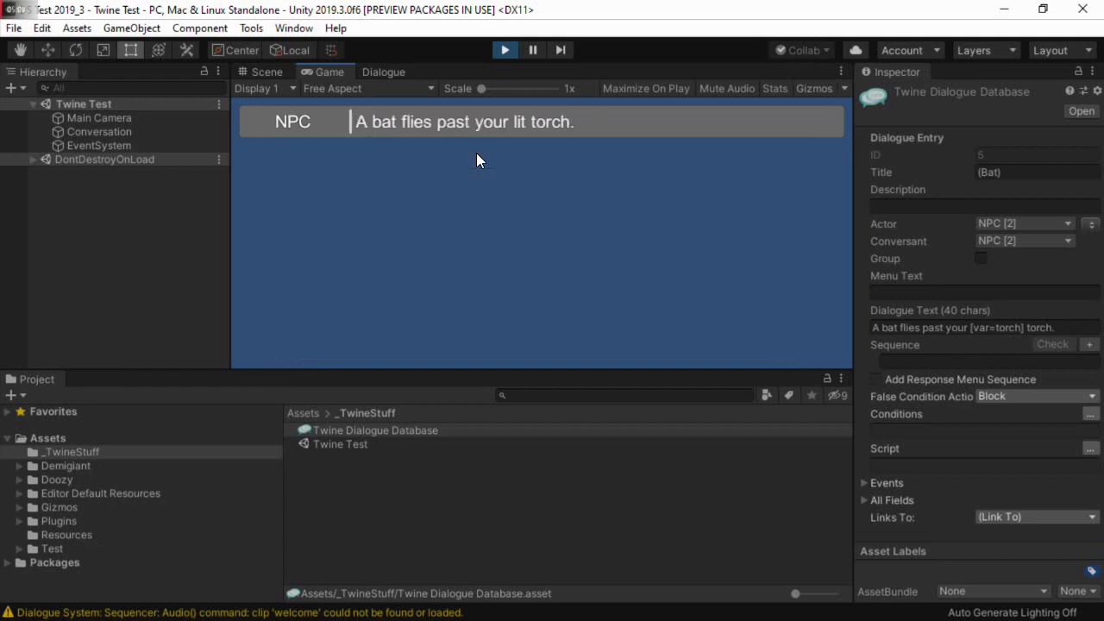
Exit Play mode to return to editing the Twine Test scene.
click(503, 50)
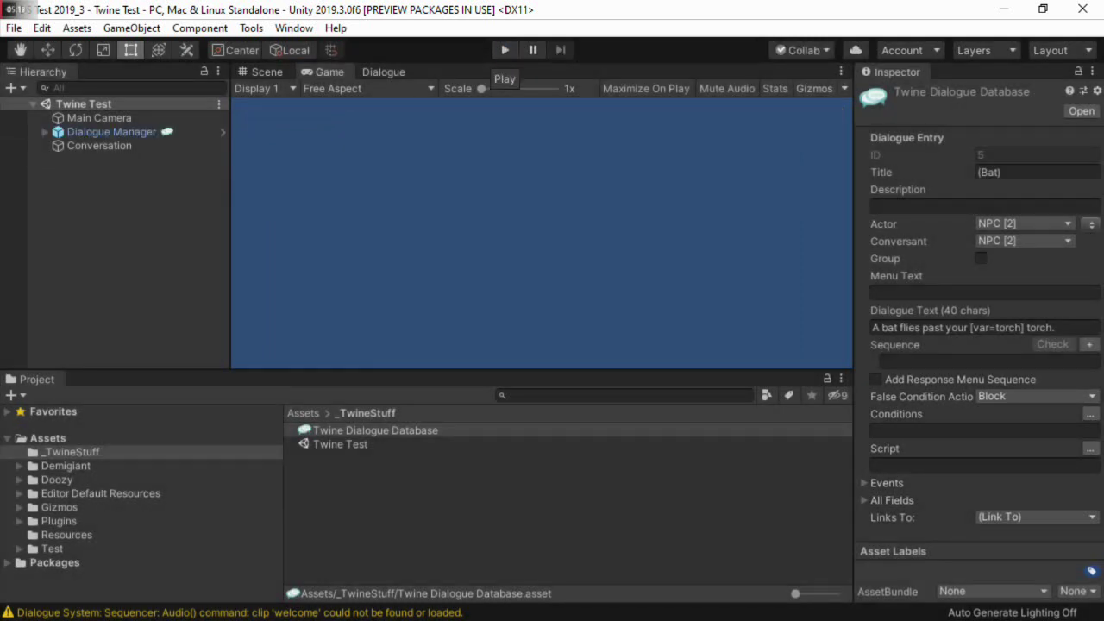